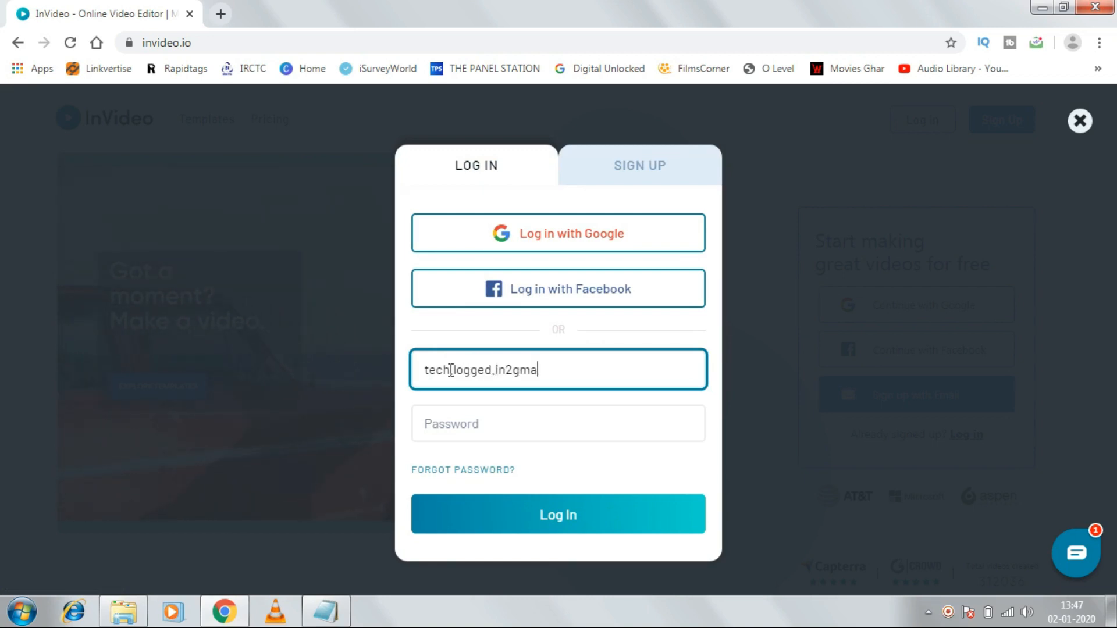
Log in to InVideo with the account's e-mail and password, and dismiss the browser's offer to save the password.
text(.c)
key(BackSpace)
text(@)
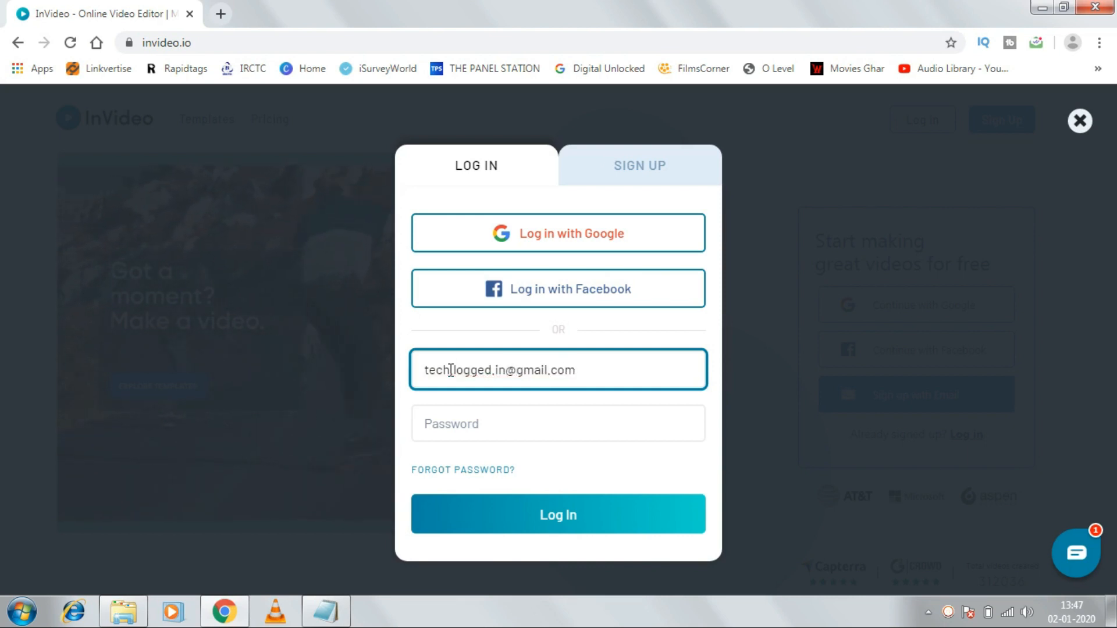
click(460, 425)
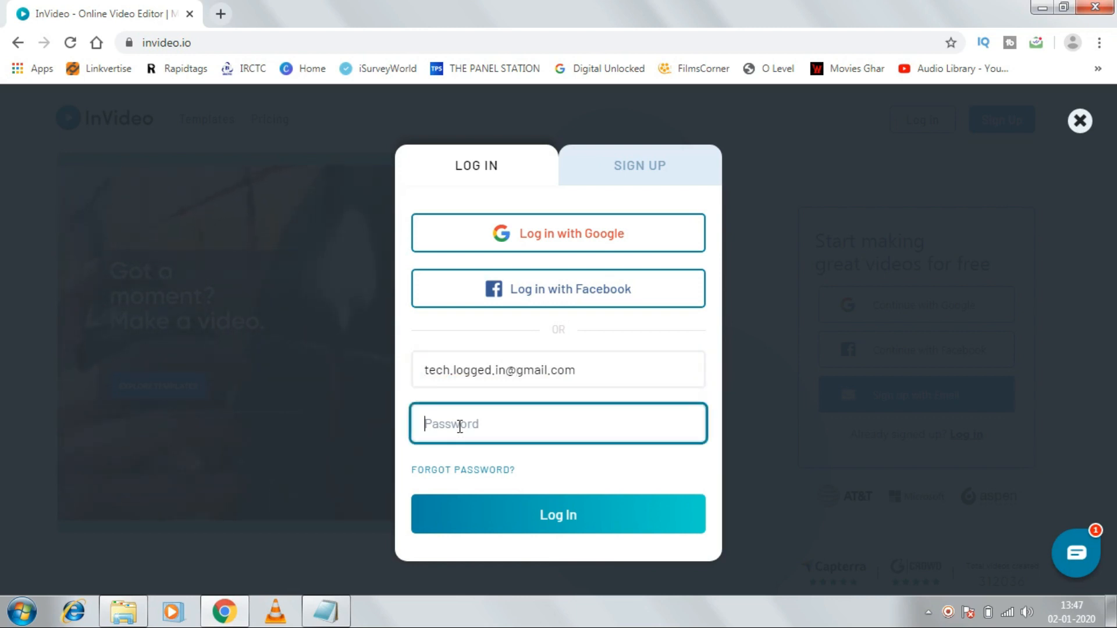
text(•)
key(Return)
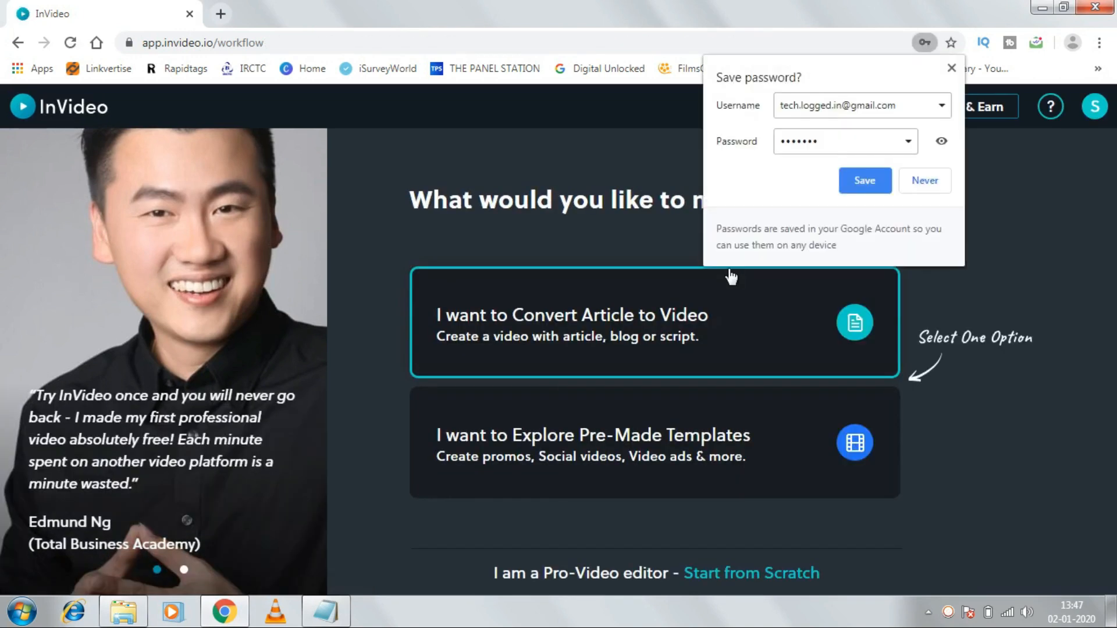
click(951, 68)
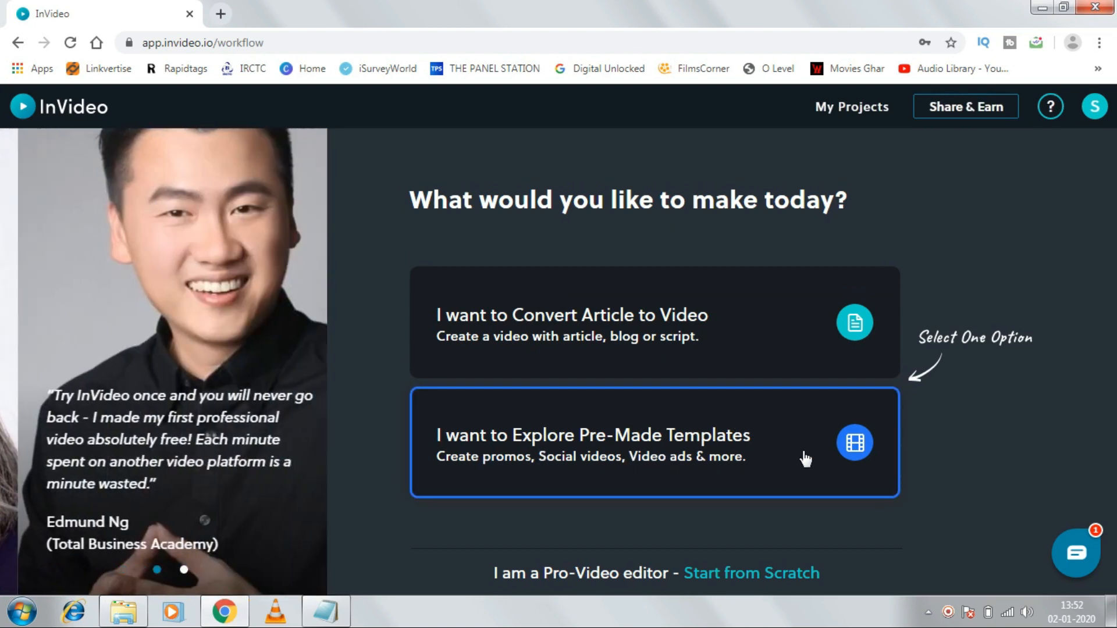
Explore the pre-made templates and narrow them to the Intro & Outro category.
click(806, 460)
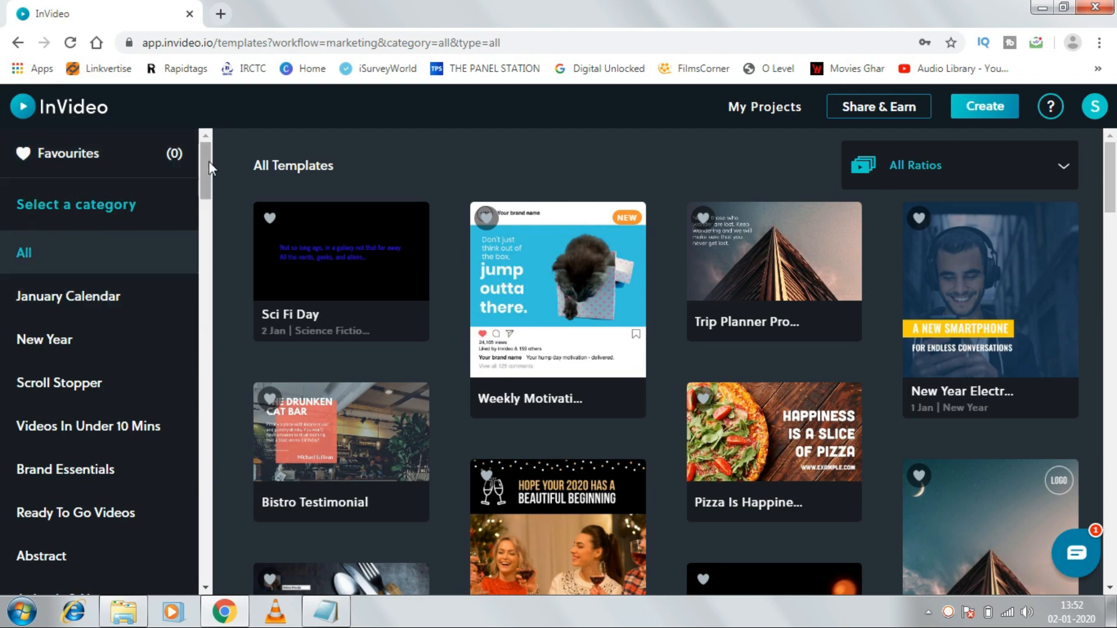
drag(208, 157, 207, 281)
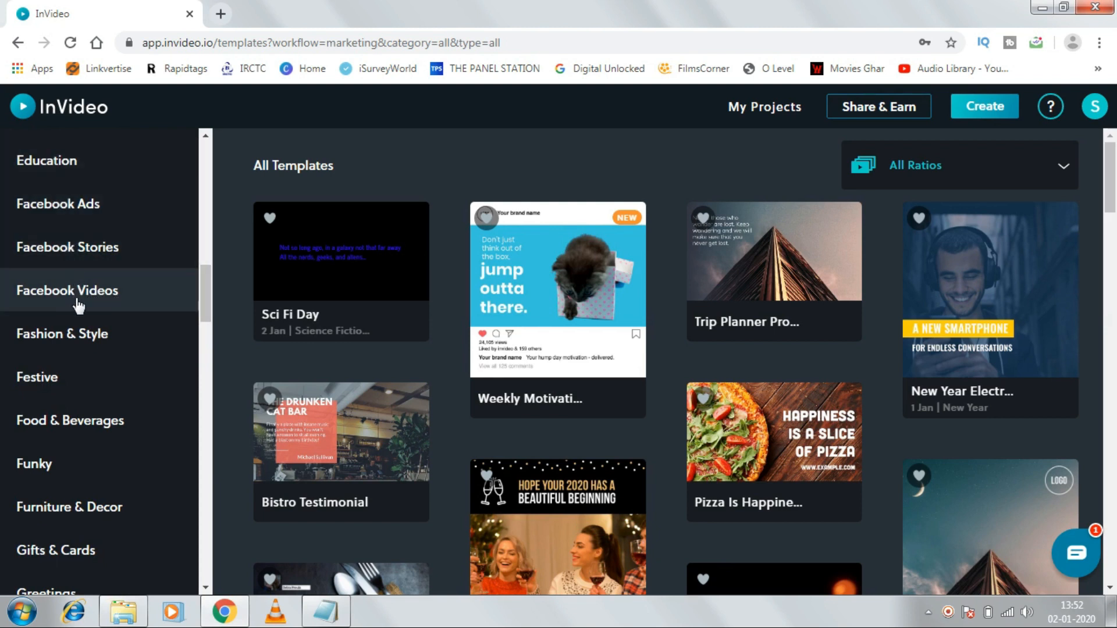
drag(205, 305, 205, 388)
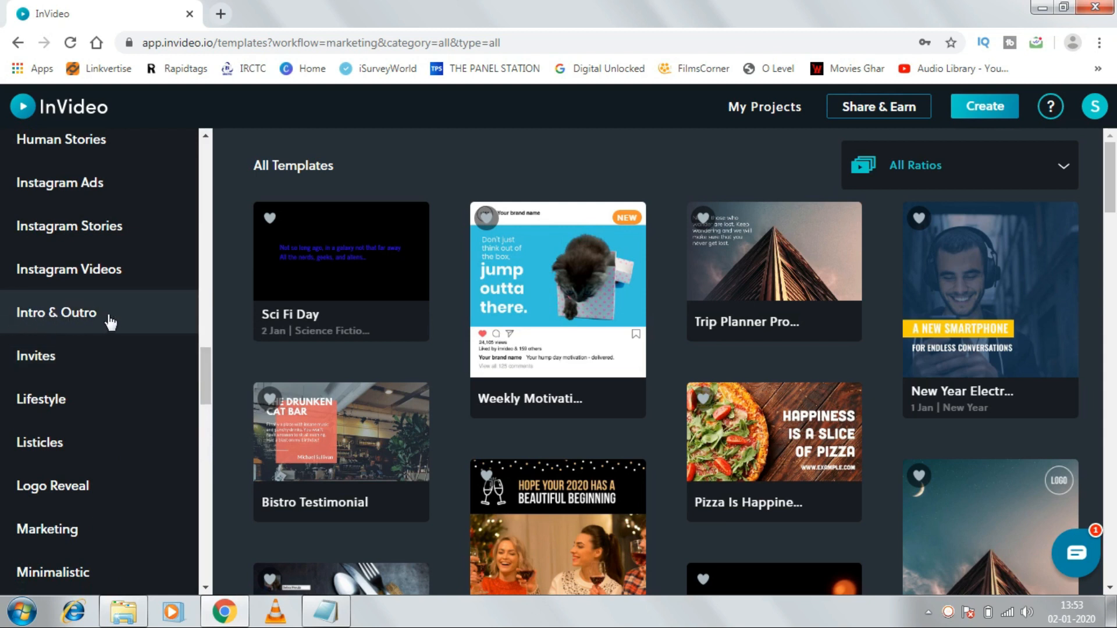
click(76, 318)
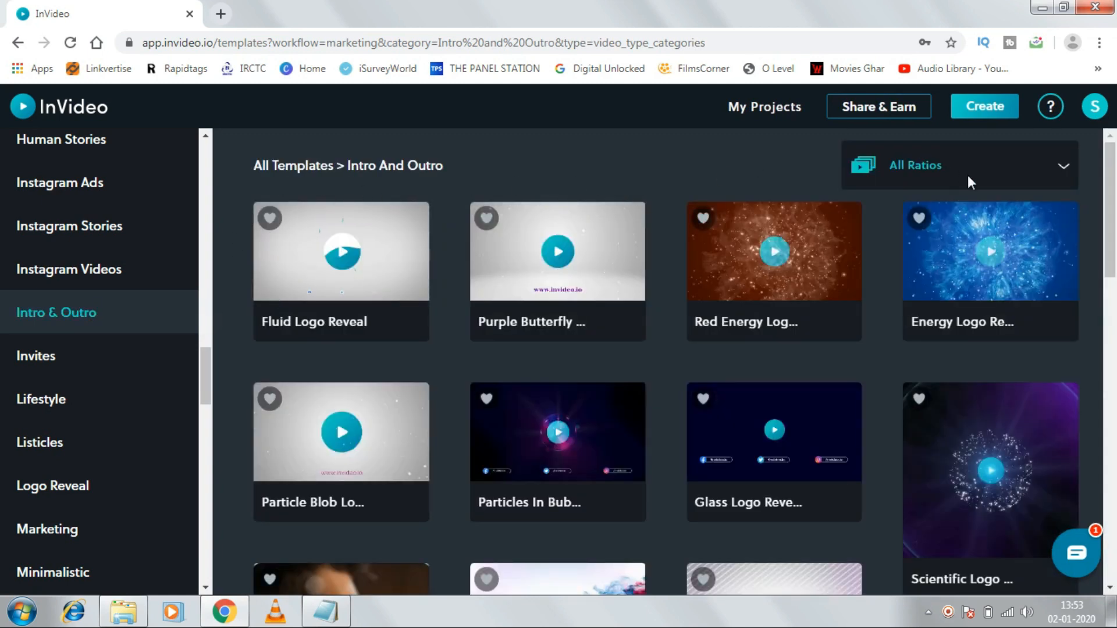
drag(1111, 173, 1111, 182)
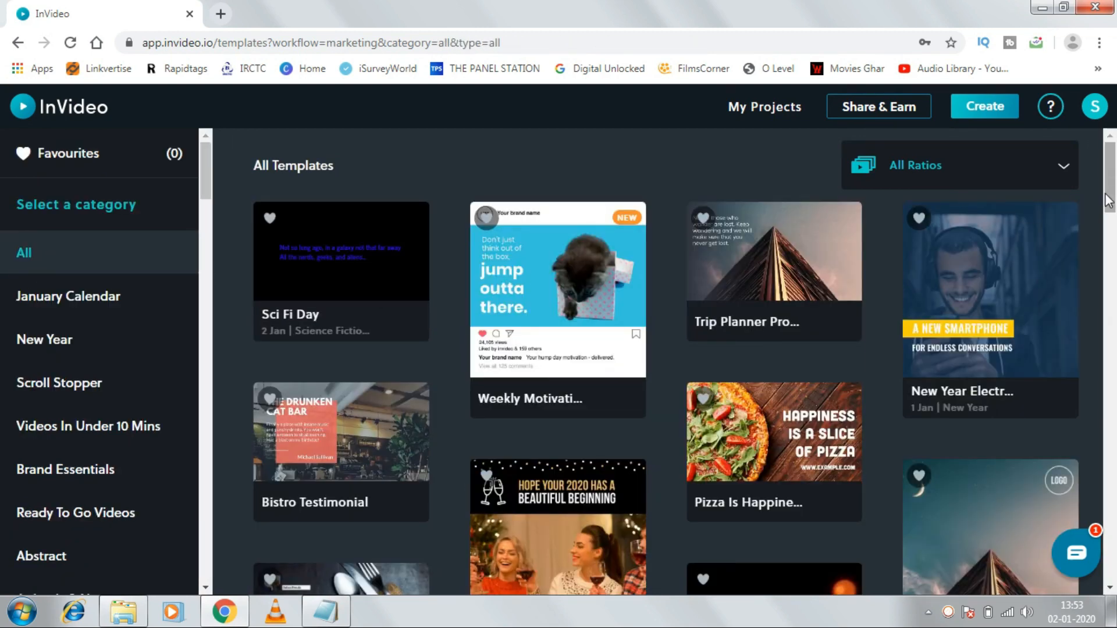
drag(1111, 192, 1074, 191)
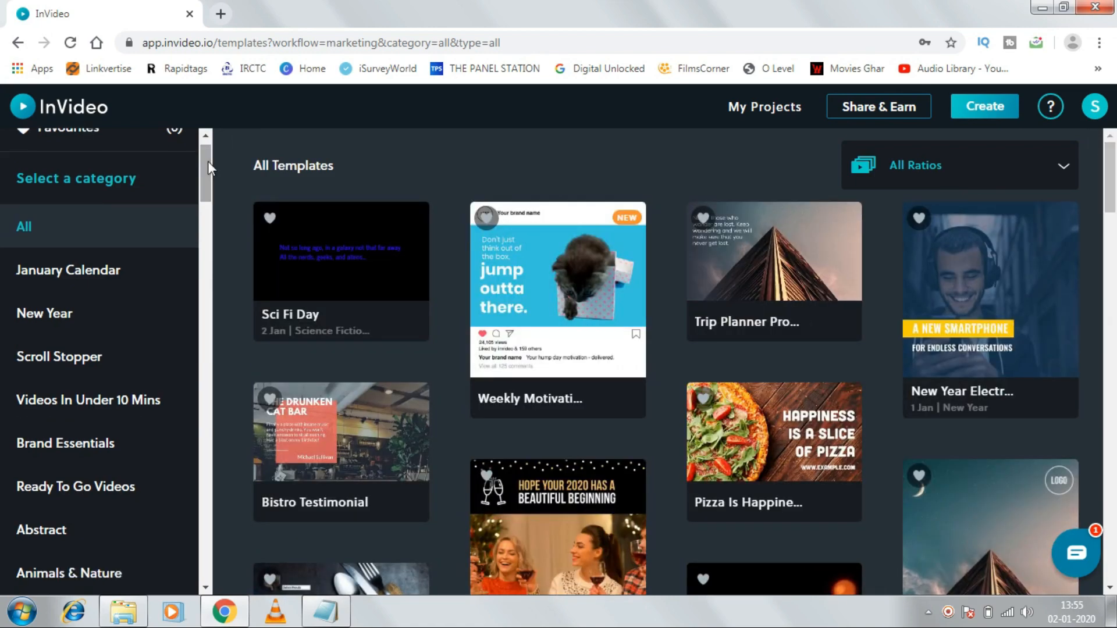
drag(207, 162, 215, 366)
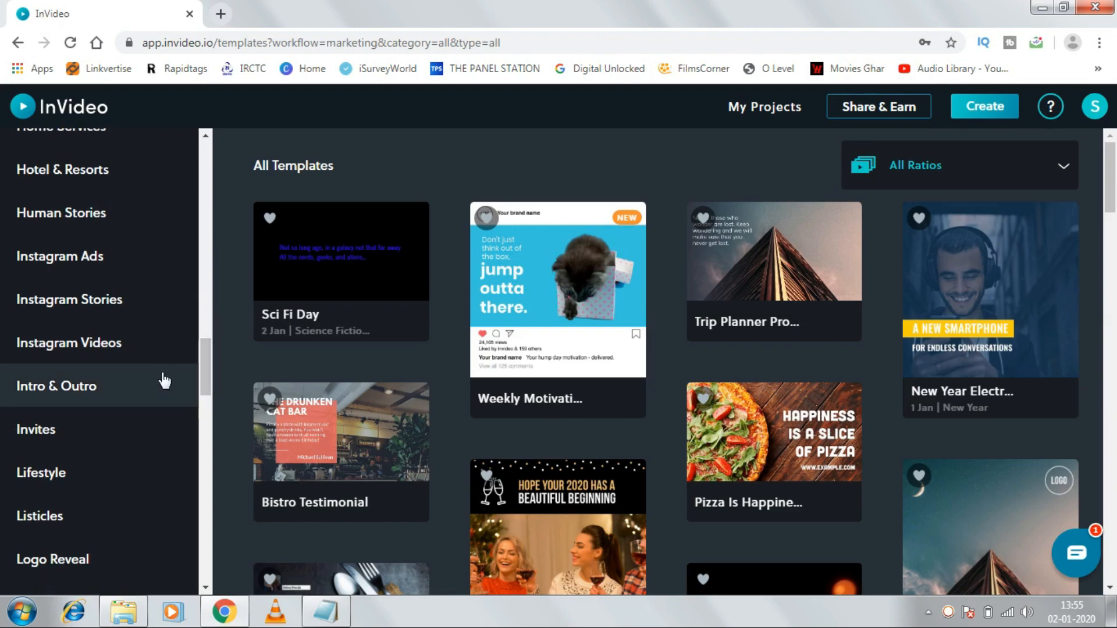
click(132, 386)
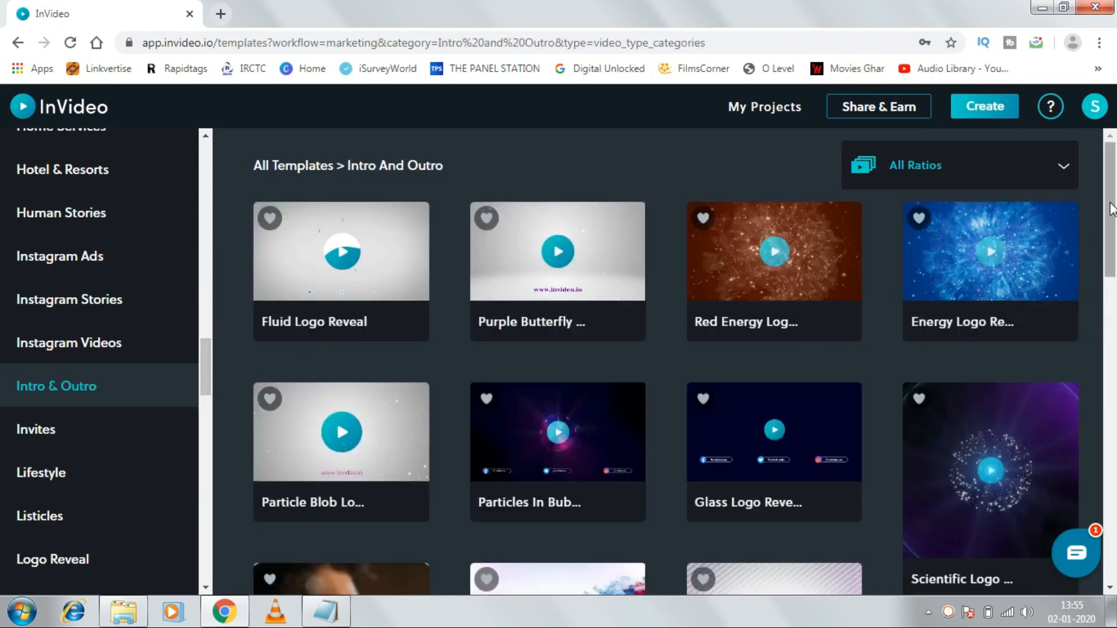
Find the Brand Intro template in the 16:9 Wide frame and start a project with it.
drag(1111, 209, 1116, 385)
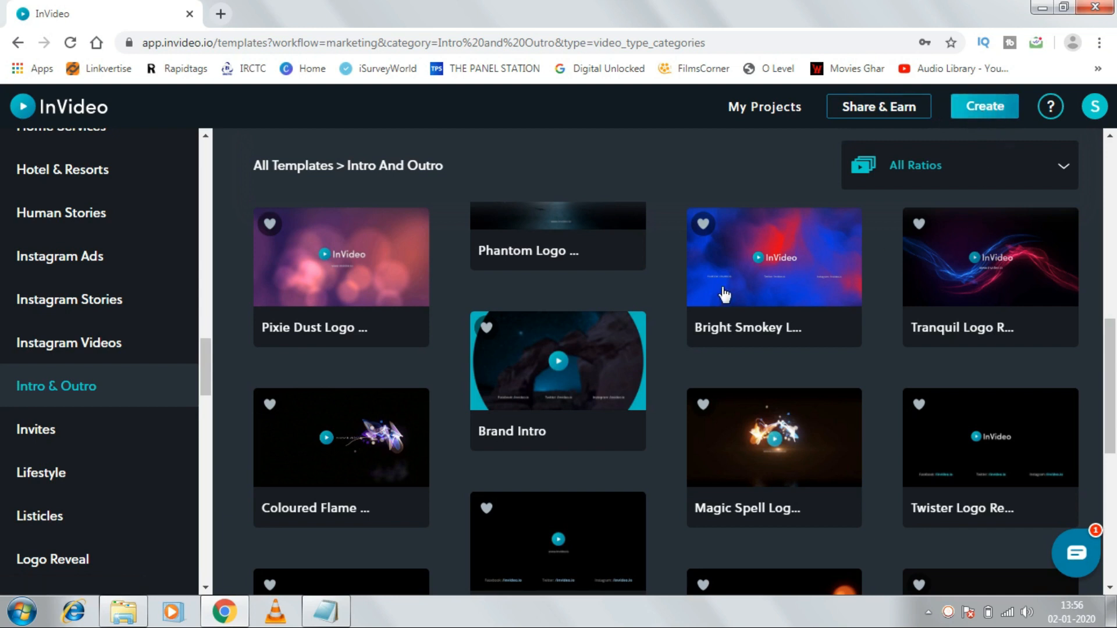
click(552, 400)
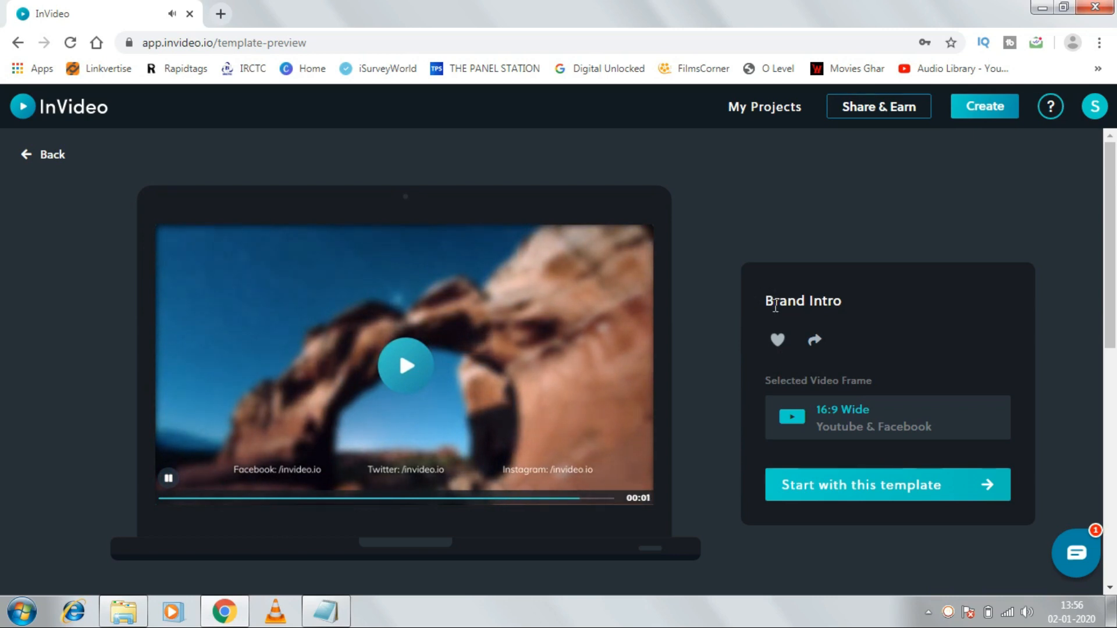
drag(775, 305, 844, 302)
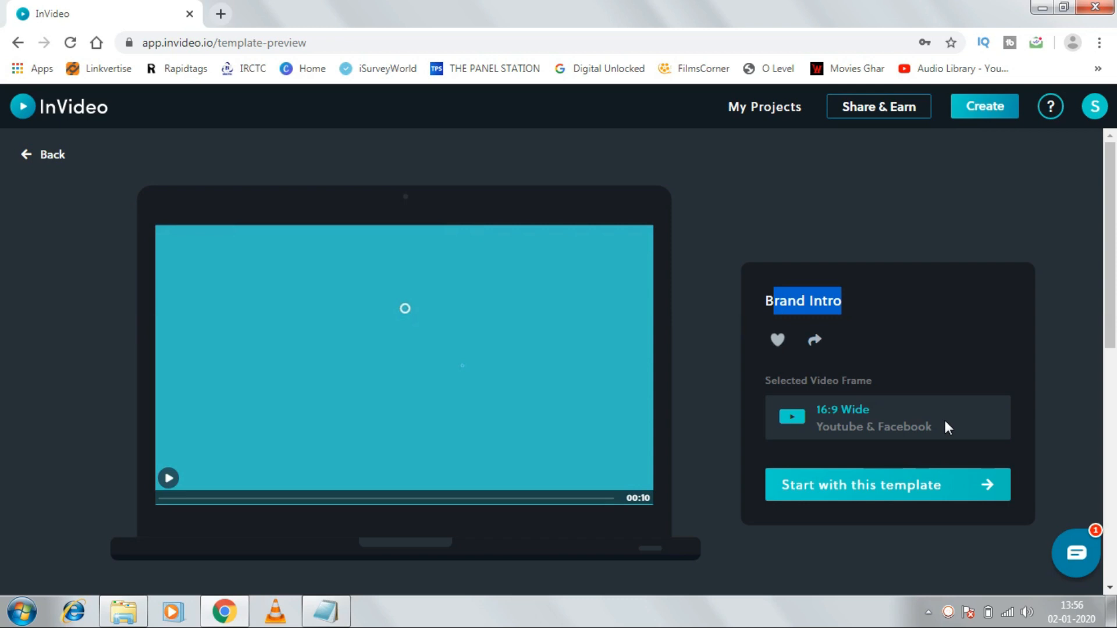
drag(816, 410, 923, 424)
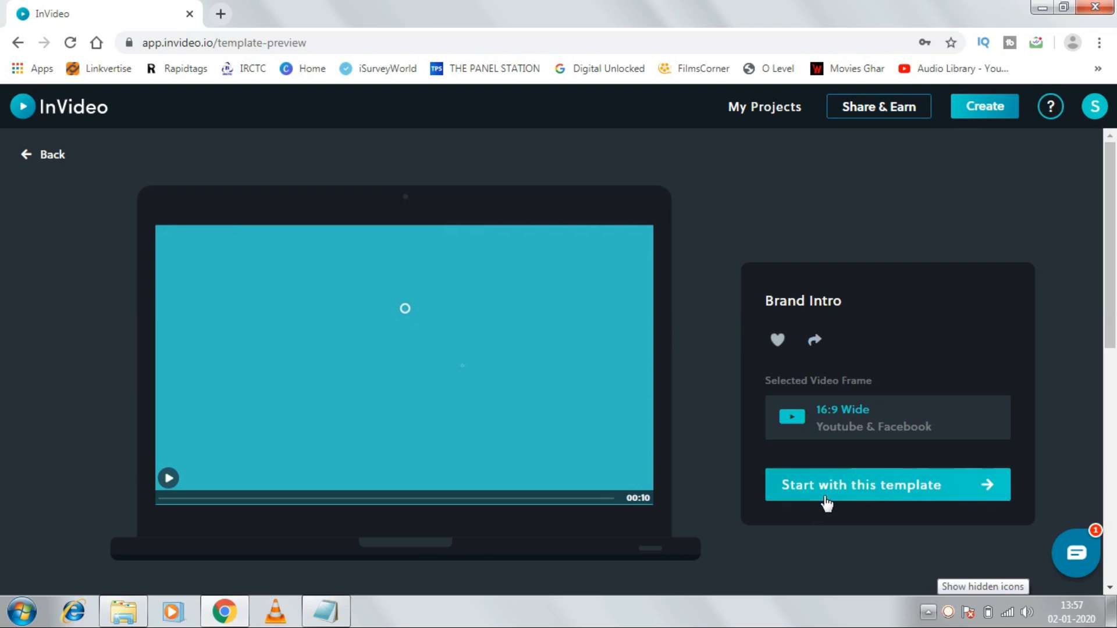
click(989, 491)
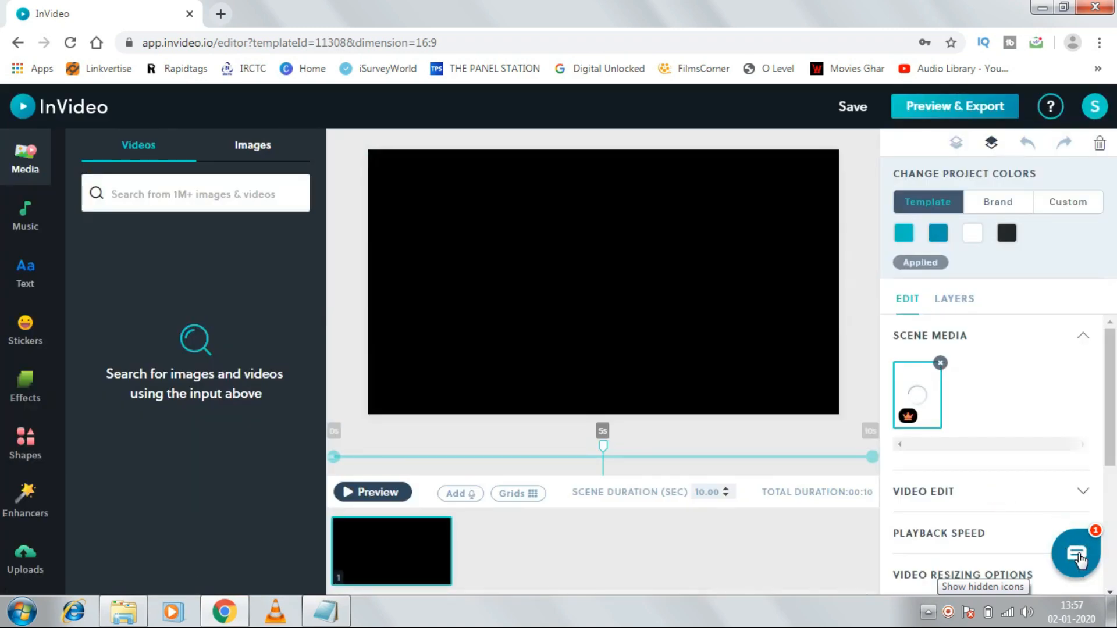
Look through the editor's support chat and its music, text, stickers, effects, shapes, enhancers and uploads sections.
click(1080, 551)
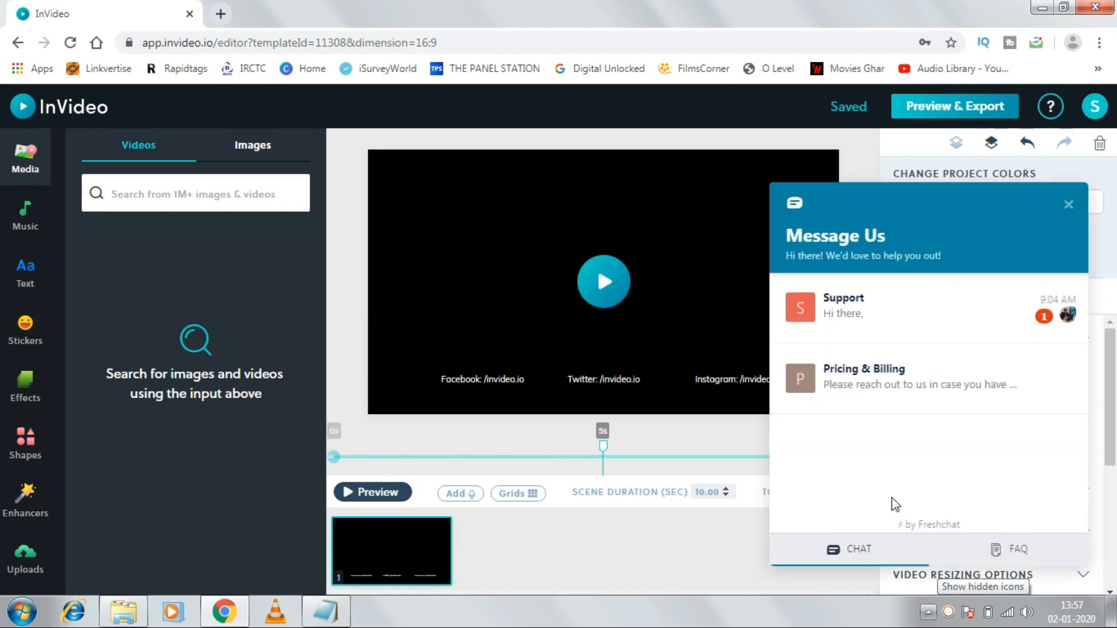
click(1068, 208)
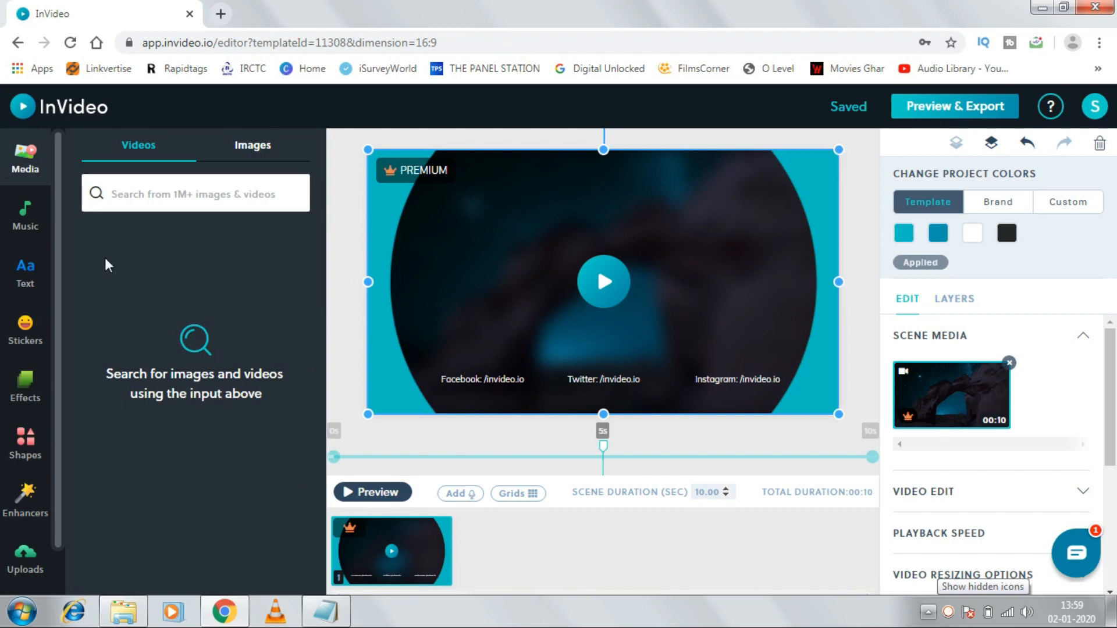
click(28, 220)
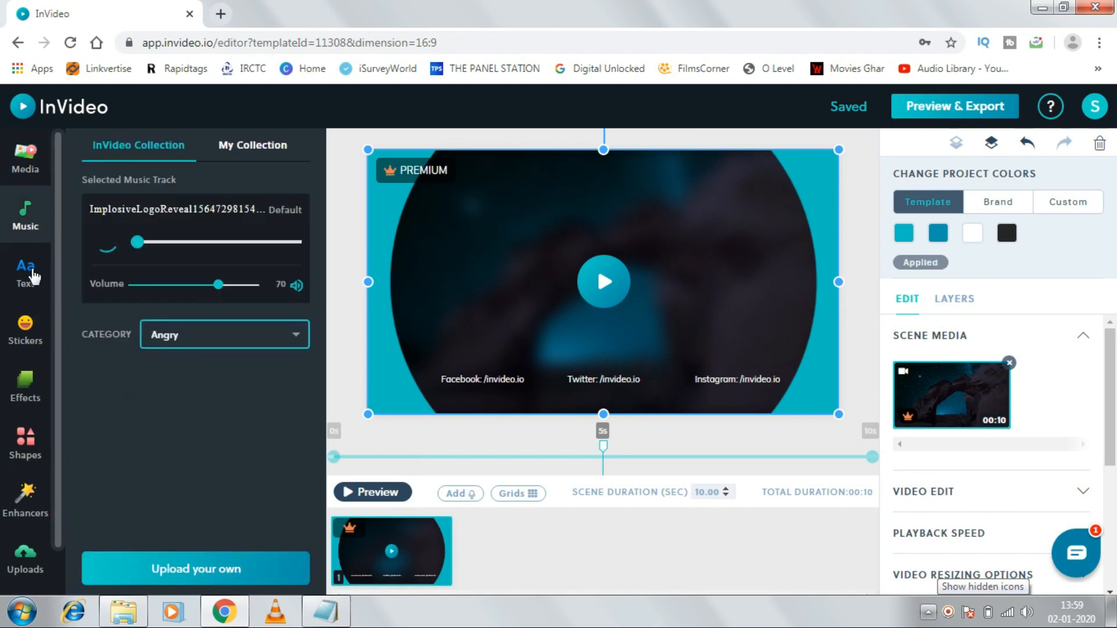
click(34, 276)
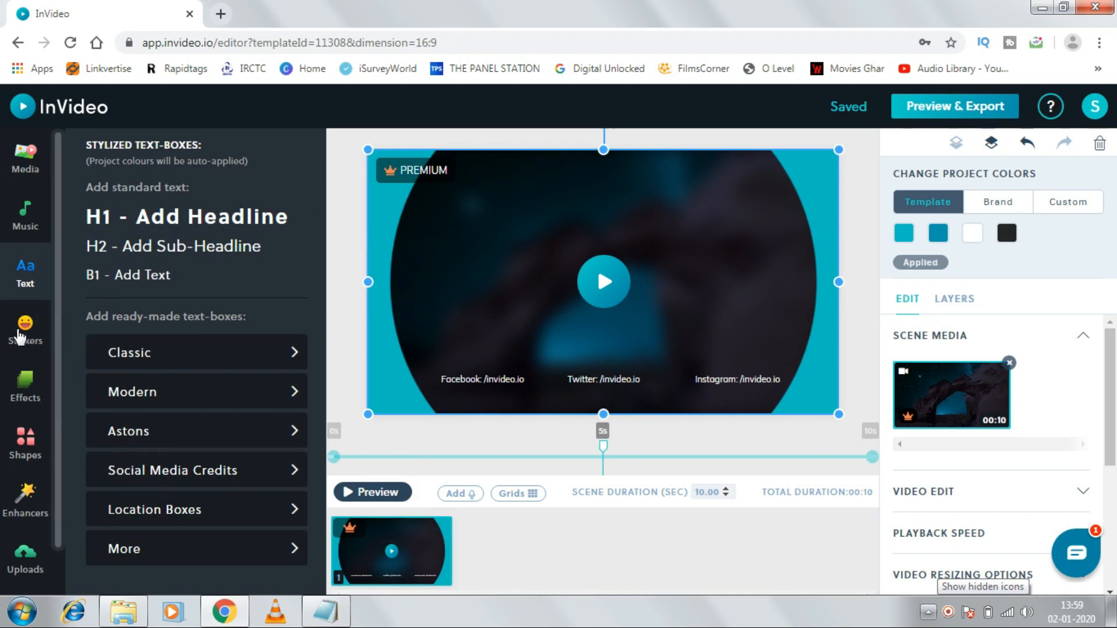
click(40, 348)
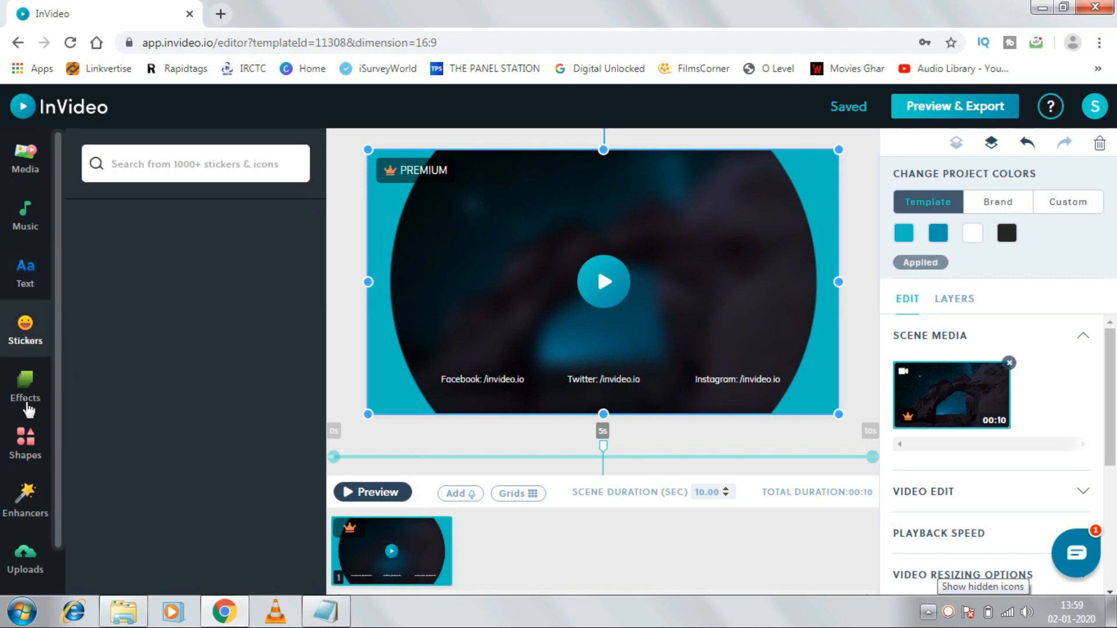
click(25, 385)
click(27, 466)
click(32, 509)
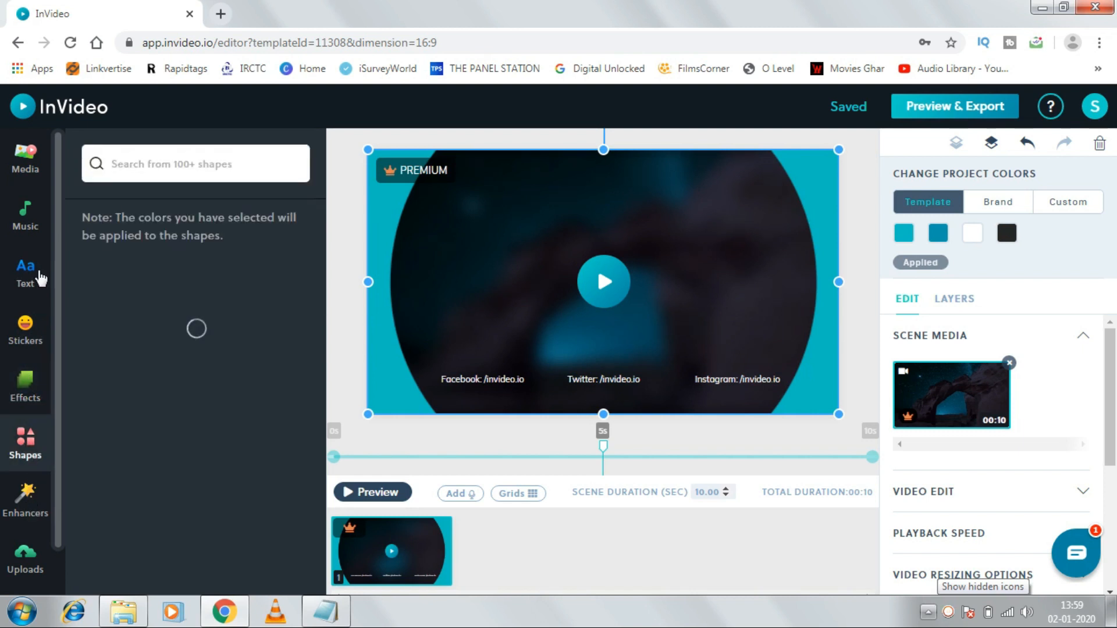
click(27, 575)
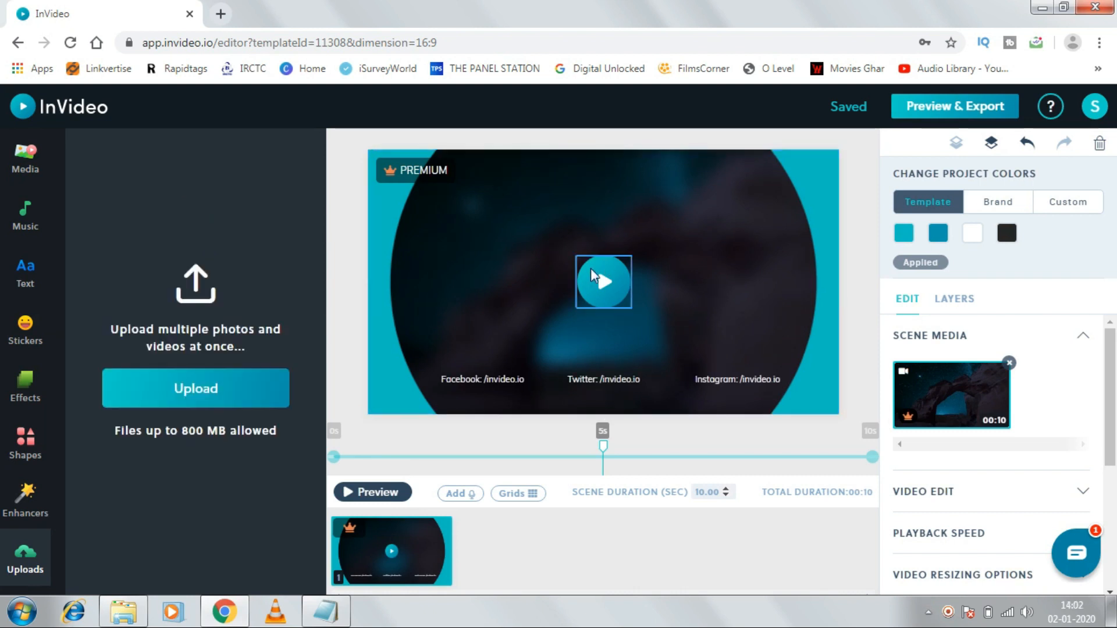
Delete the placeholder play logo at the scene's centre and upload the unnamed JPG logo from the Desktop.
click(605, 280)
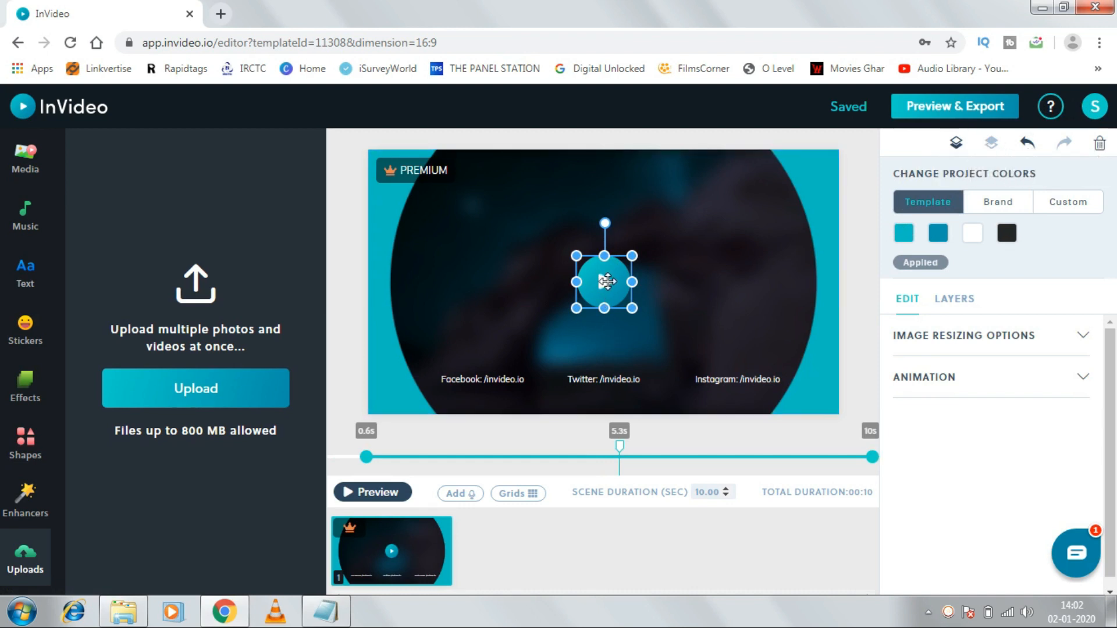
click(1100, 145)
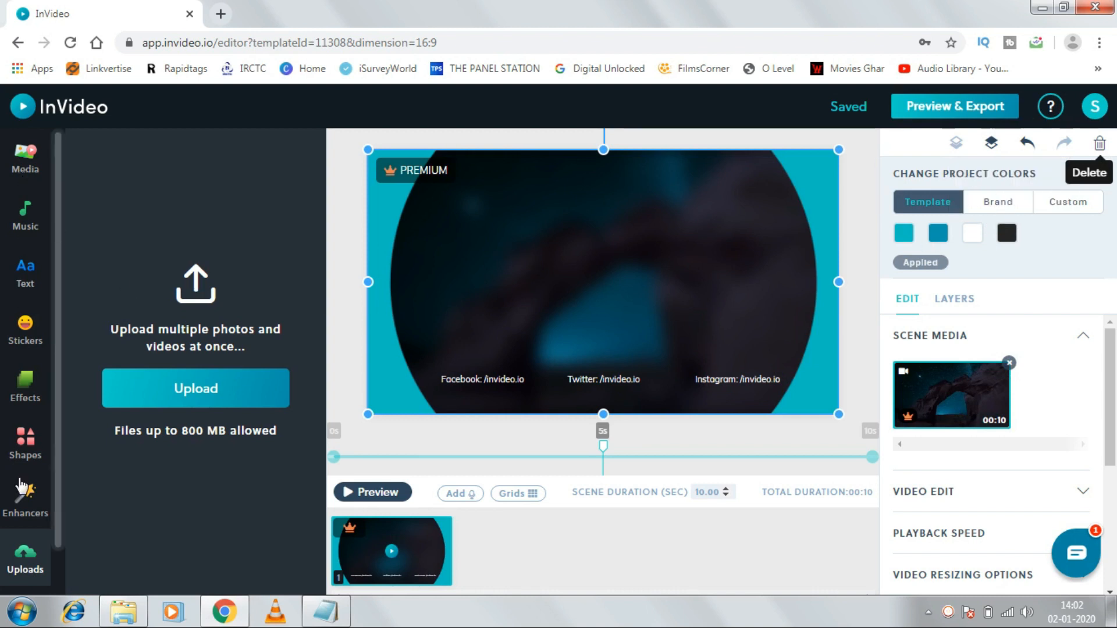
click(205, 391)
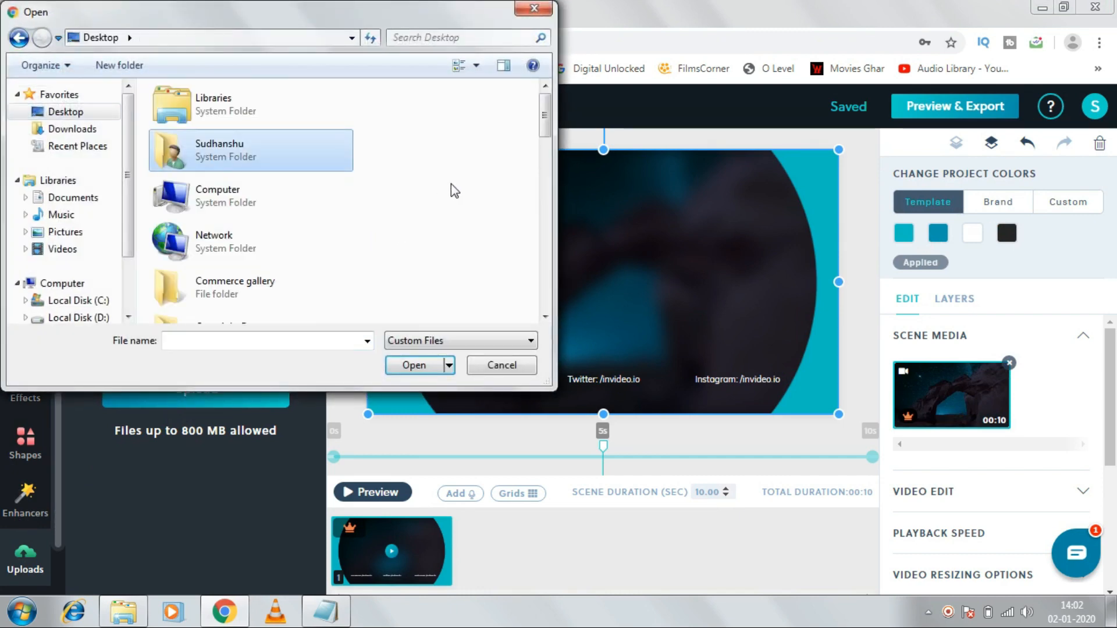
drag(545, 117, 547, 215)
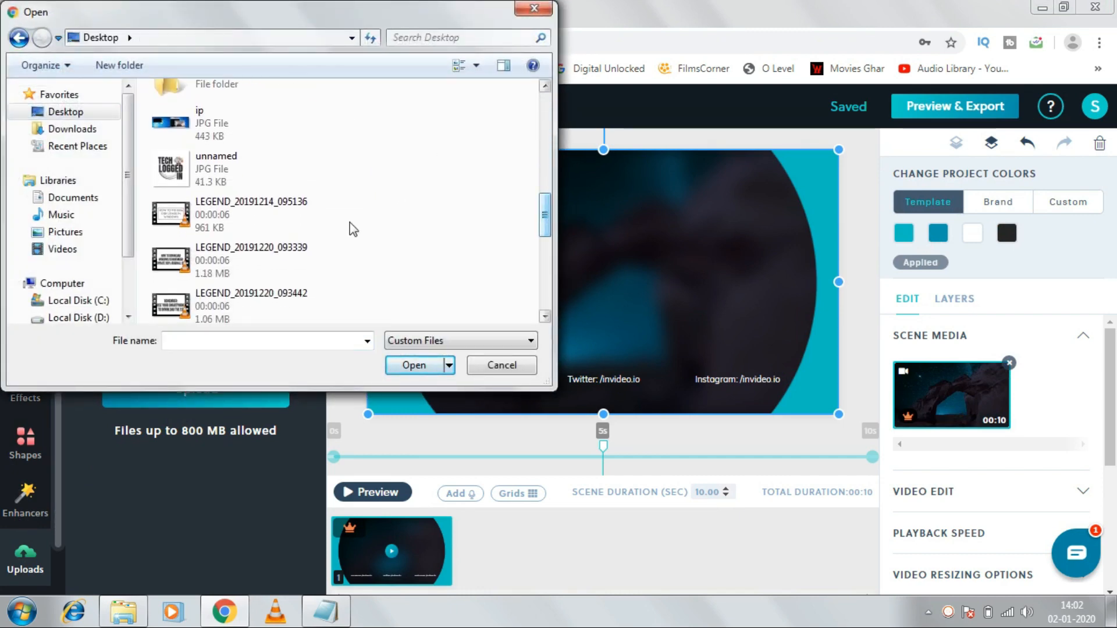
click(279, 177)
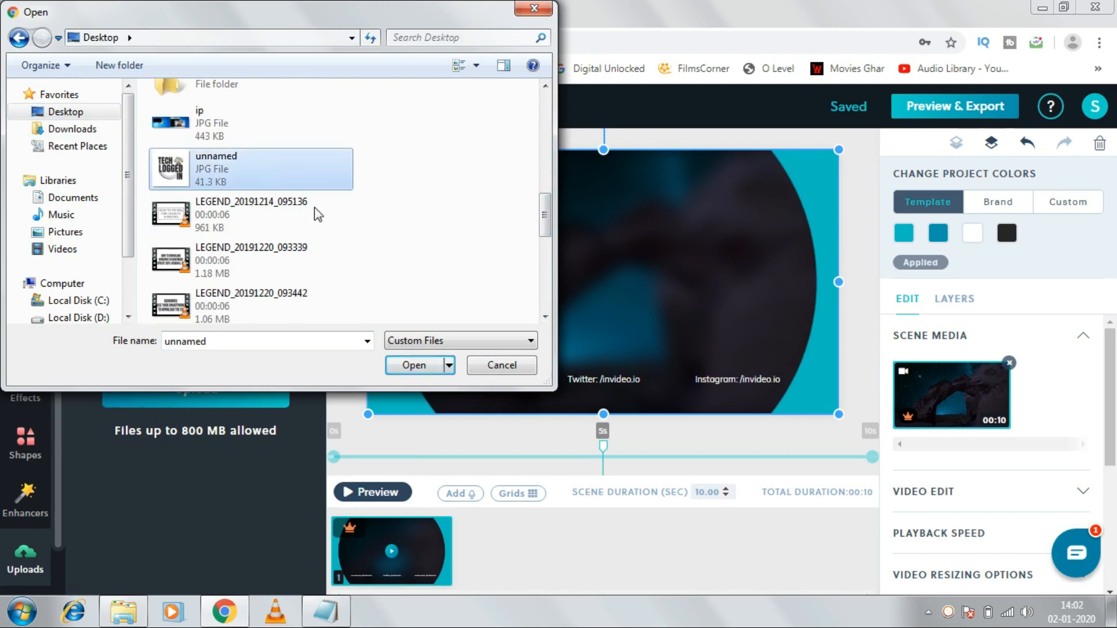
click(413, 371)
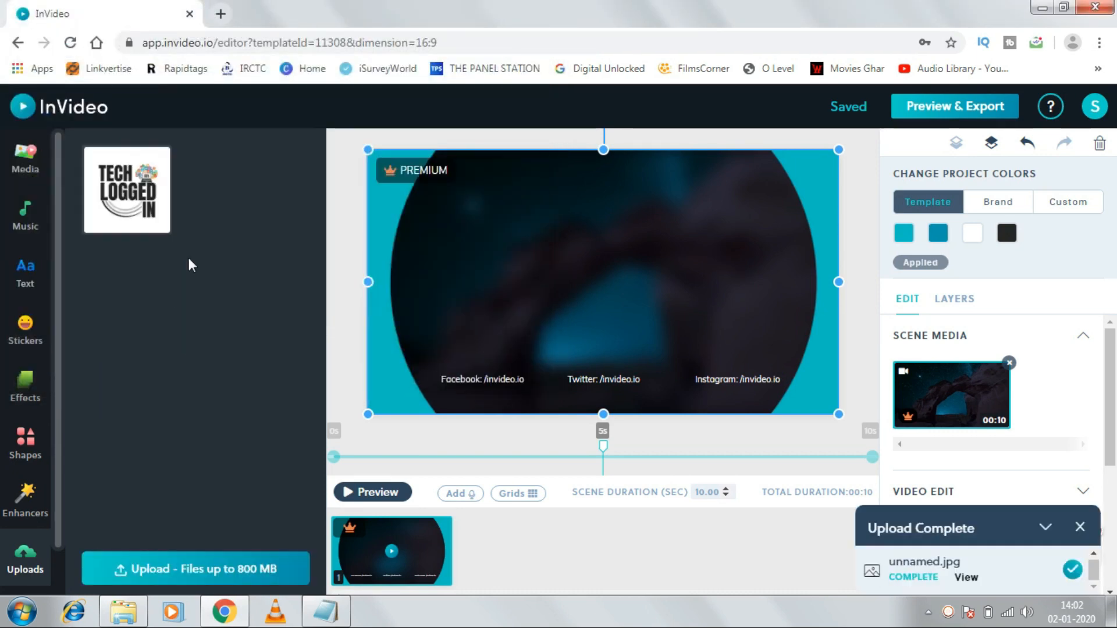
Add the uploaded Tech Logged In logo to the scene as a layer and shrink it into the centre of the frame.
click(137, 197)
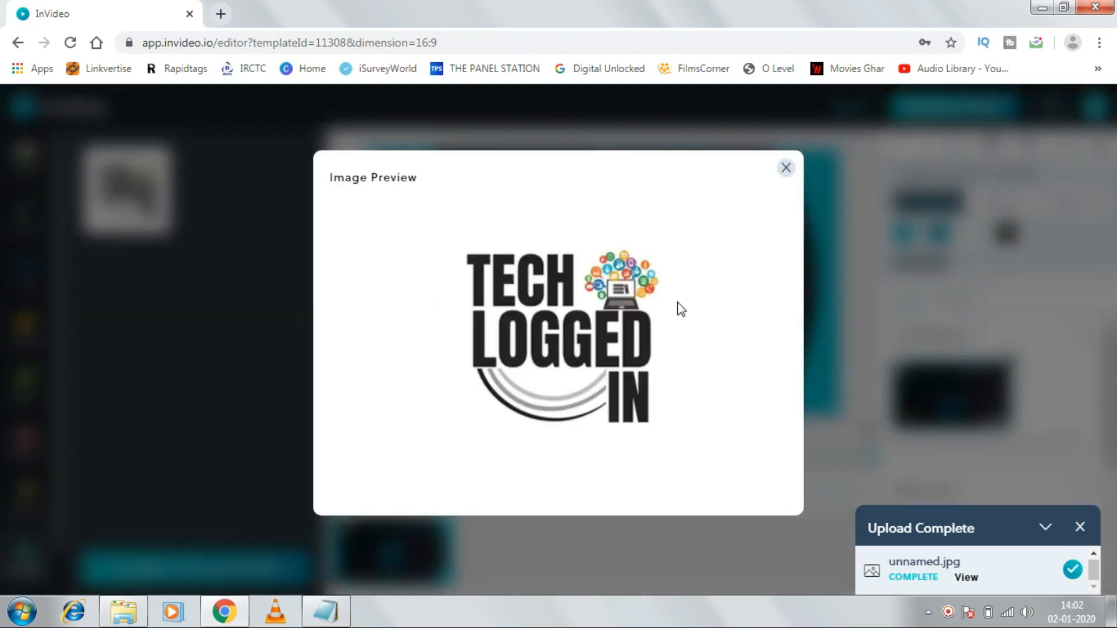
click(785, 168)
drag(431, 244, 600, 283)
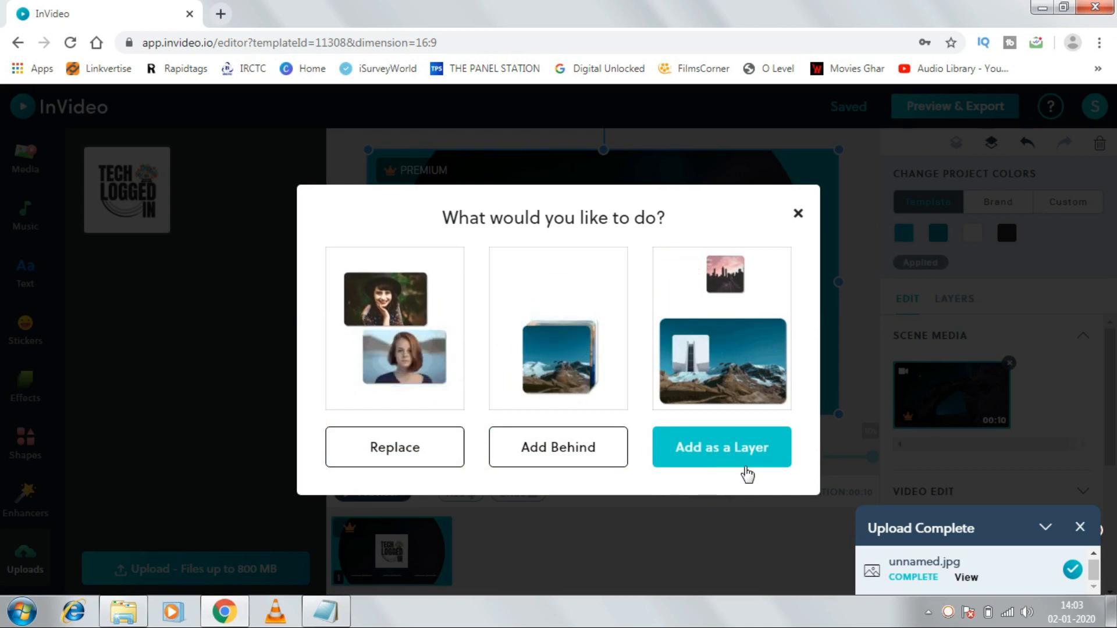
click(718, 462)
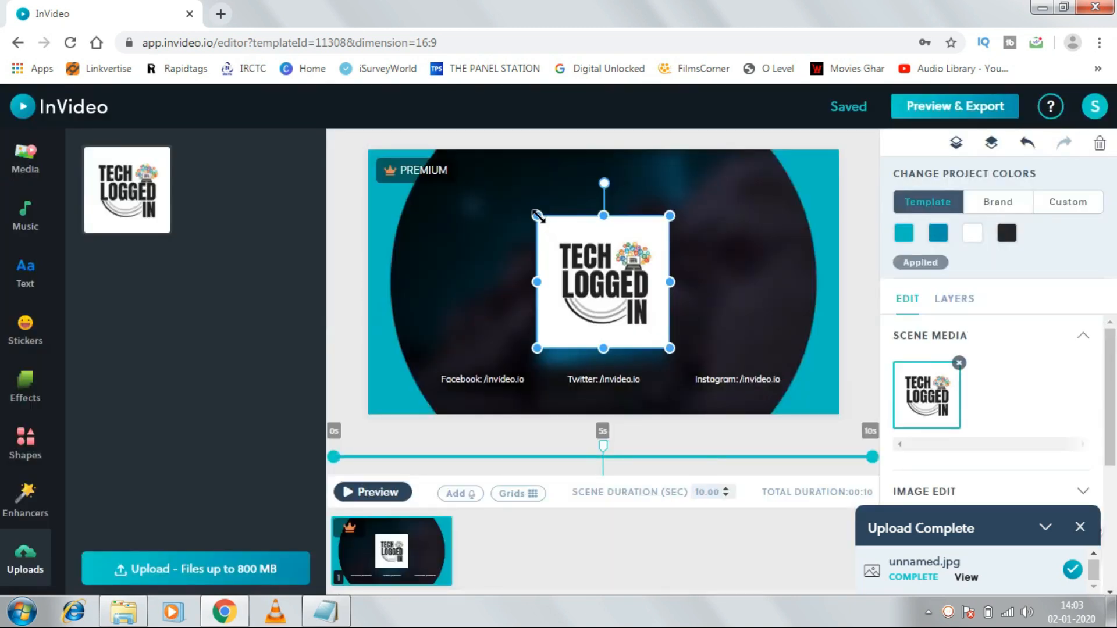
drag(538, 216, 605, 291)
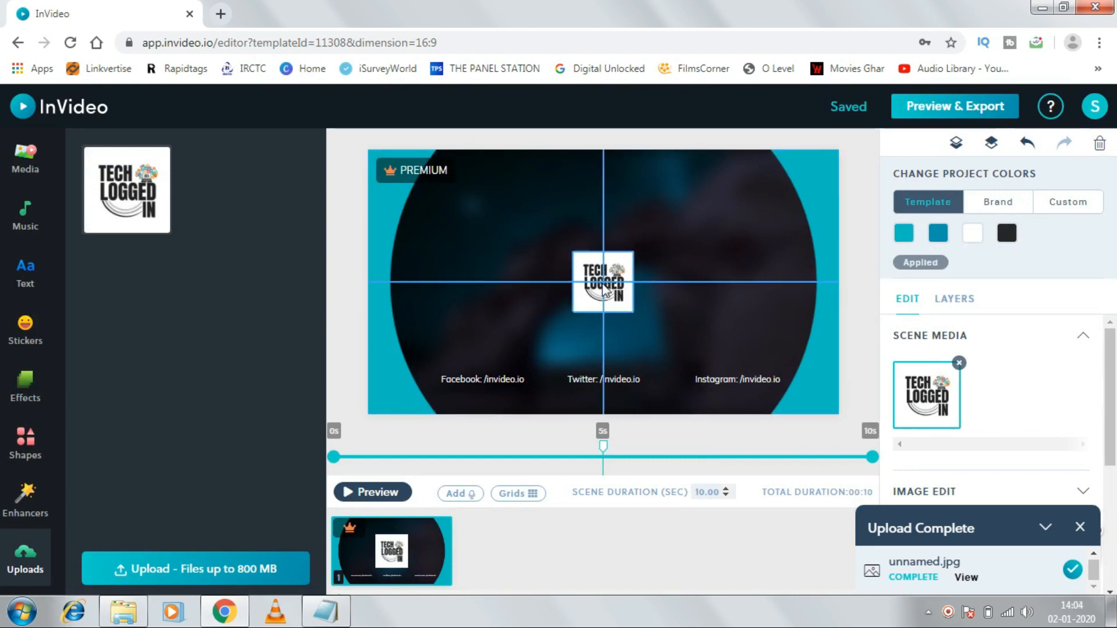
click(707, 293)
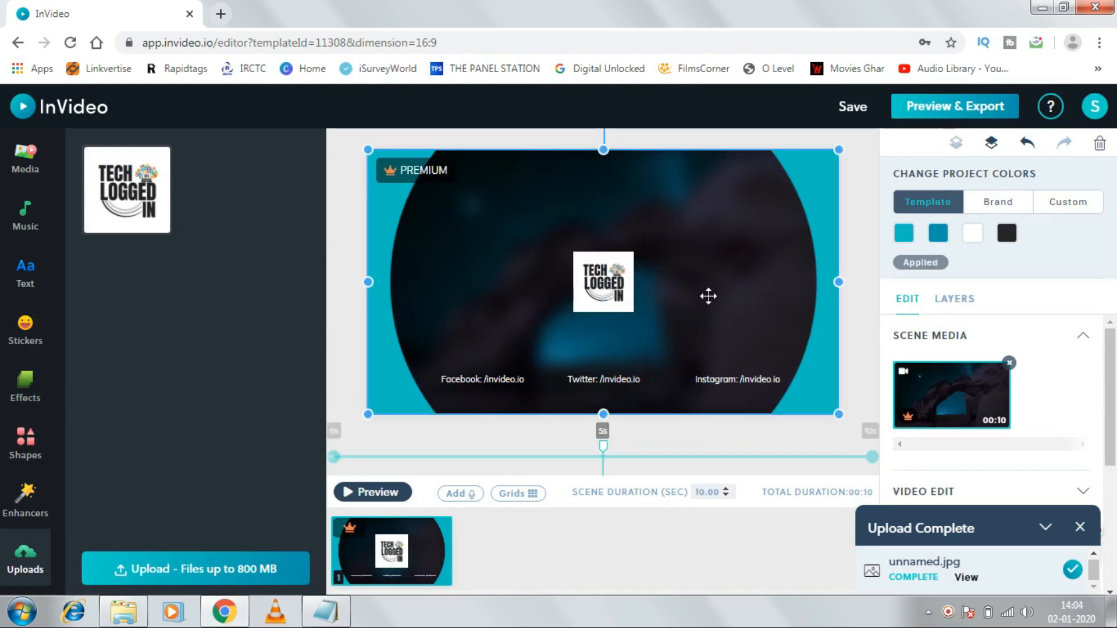
Change the Facebook handle in the scene so the text reads "Facebook: /techloggedin".
double_click(508, 380)
key(BackSpace)
key(BackSpace)
key(BackSpace)
key(BackSpace)
key(BackSpace)
key(BackSpace)
key(BackSpace)
key(BackSpace)
key(BackSpace)
key(BackSpace)
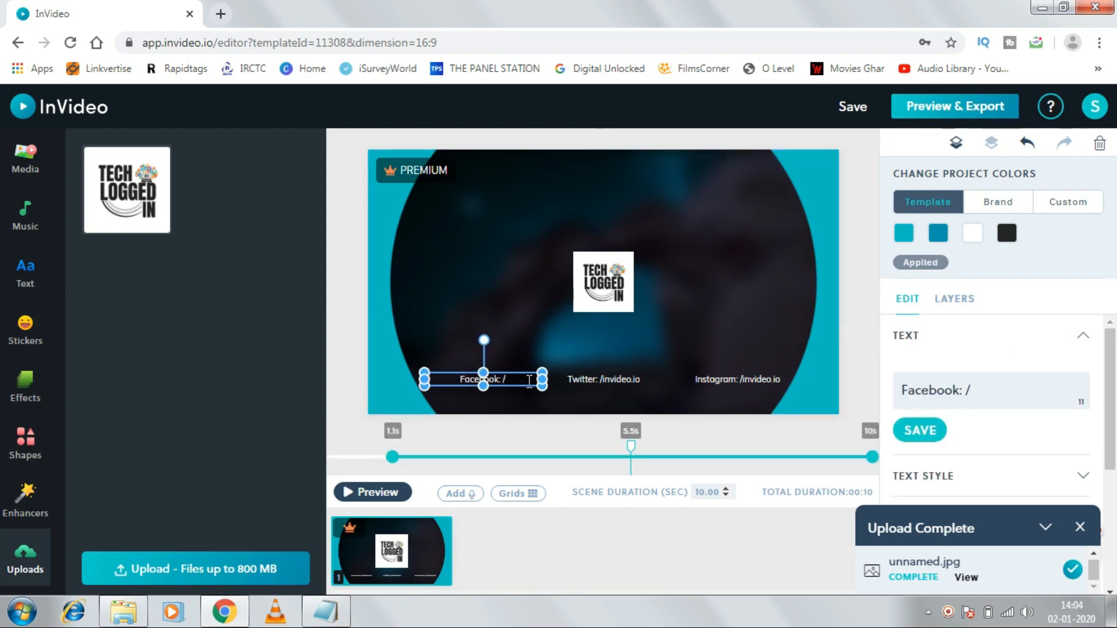
text(techloggedin)
Change the Twitter handle in the scene so the text reads "Twitter: /techloggedin".
double_click(606, 379)
key(BackSpace)
key(BackSpace)
key(BackSpace)
key(BackSpace)
key(BackSpace)
key(BackSpace)
key(BackSpace)
key(BackSpace)
key(BackSpace)
key(BackSpace)
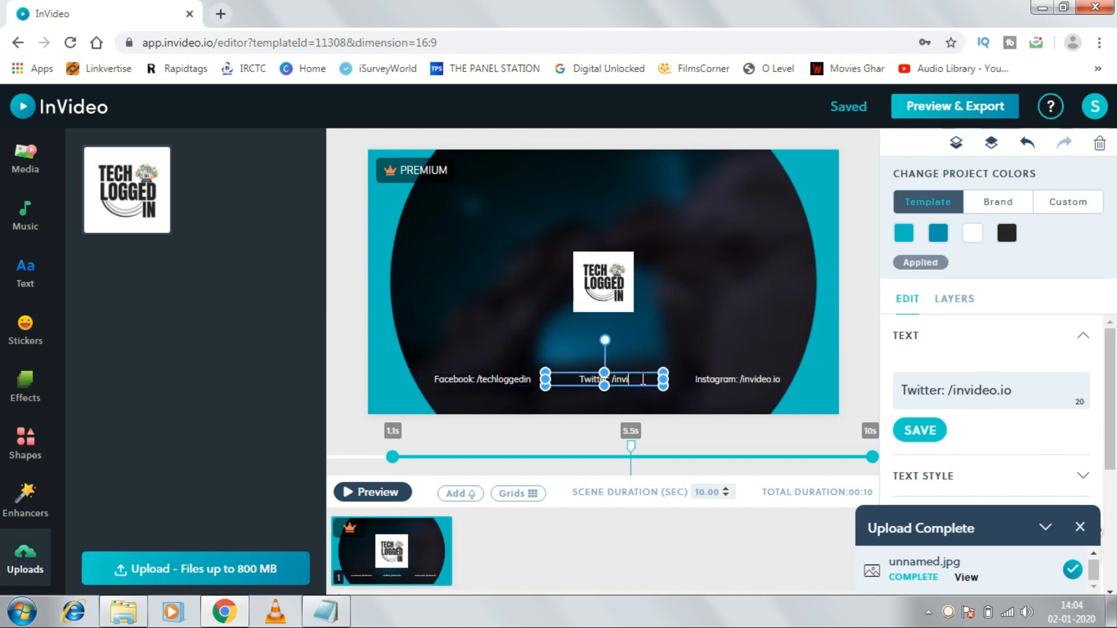
text(teckloggedin)
Change the Instagram handle in the scene so the text reads "Instagram: /techloggedin".
double_click(773, 378)
key(BackSpace)
key(BackSpace)
key(BackSpace)
key(BackSpace)
key(BackSpace)
key(BackSpace)
key(BackSpace)
key(BackSpace)
key(BackSpace)
key(BackSpace)
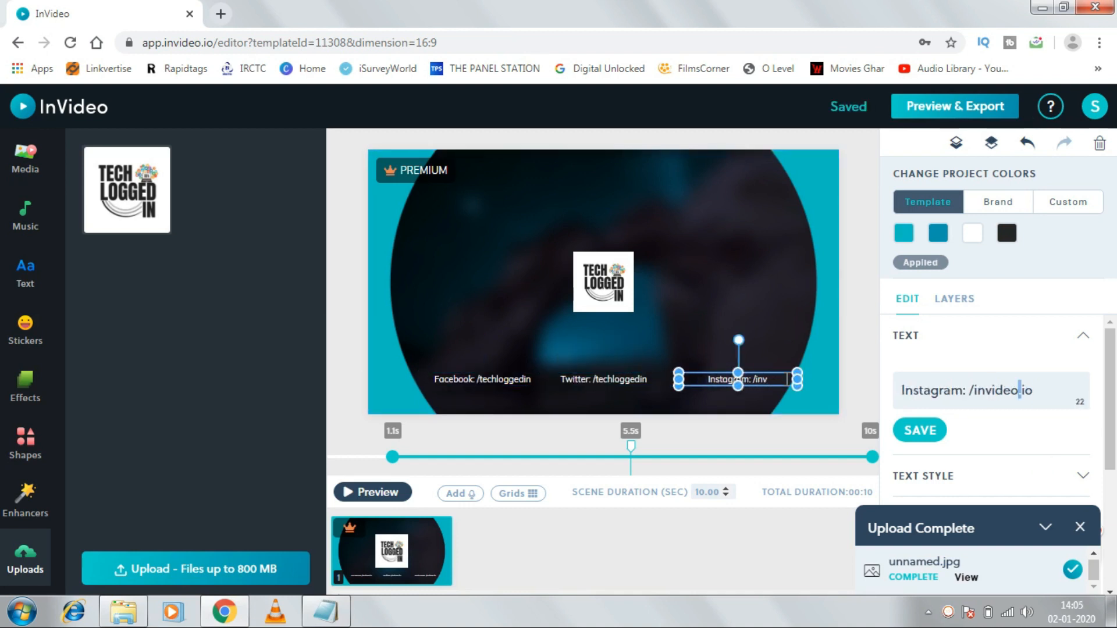
text(teckloggedin)
click(721, 317)
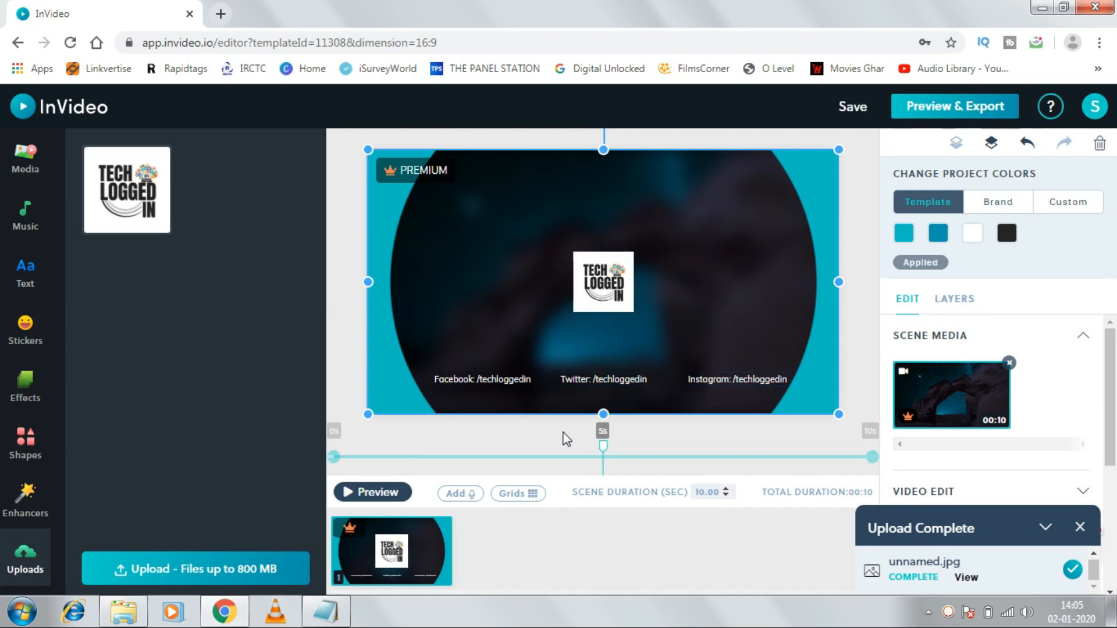
Play a preview of the edited scene and look through its video edit and playback speed settings.
click(363, 493)
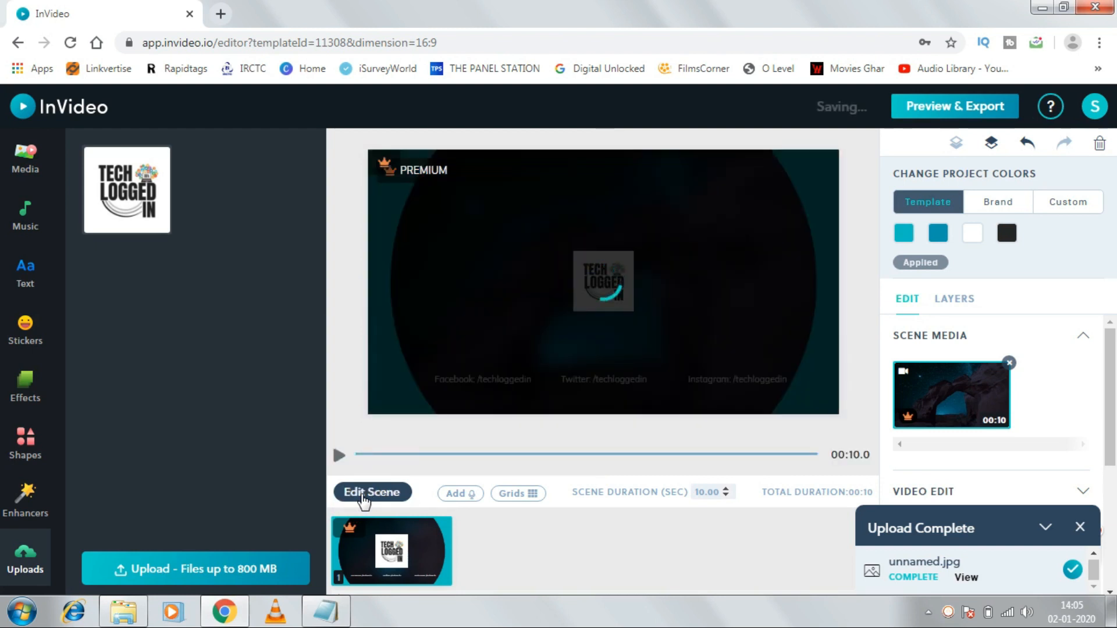
click(1079, 529)
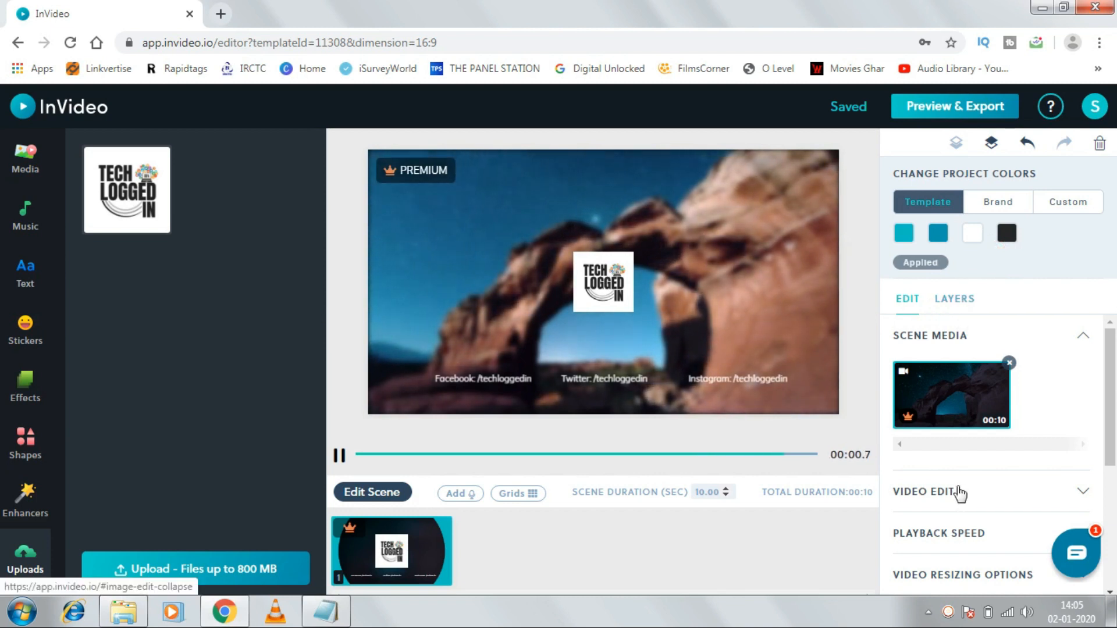
click(959, 492)
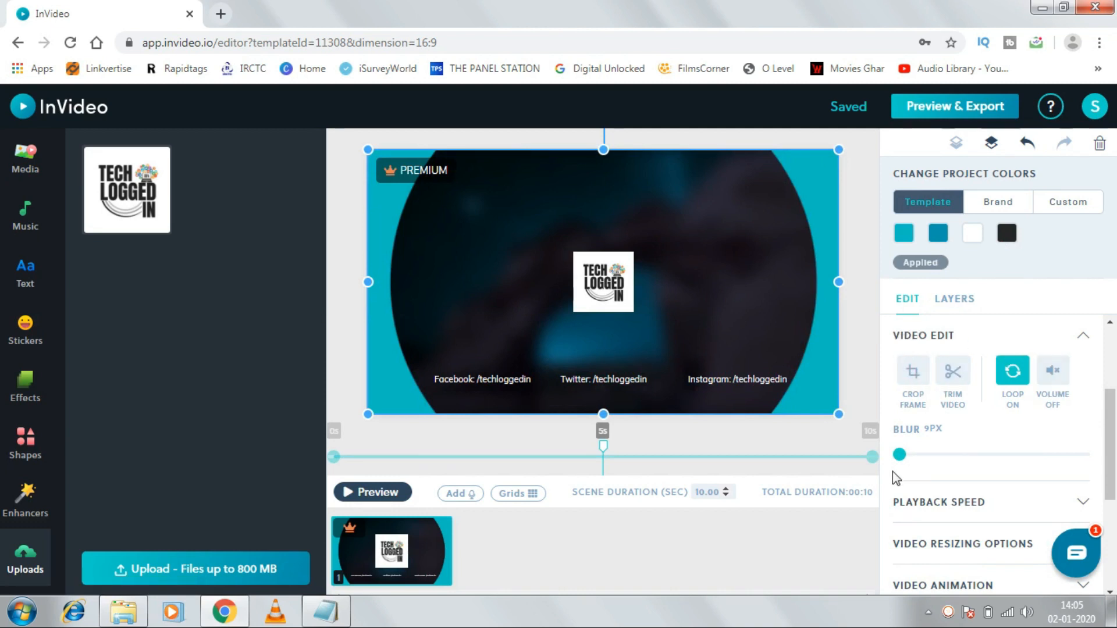
click(924, 502)
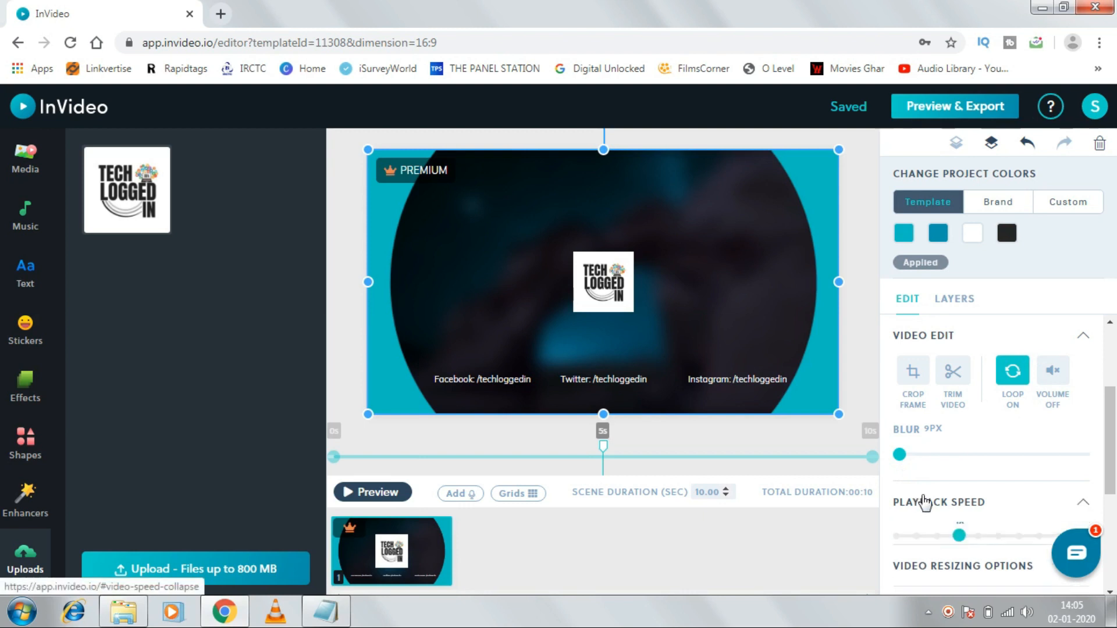
scroll(924, 501, down, 3)
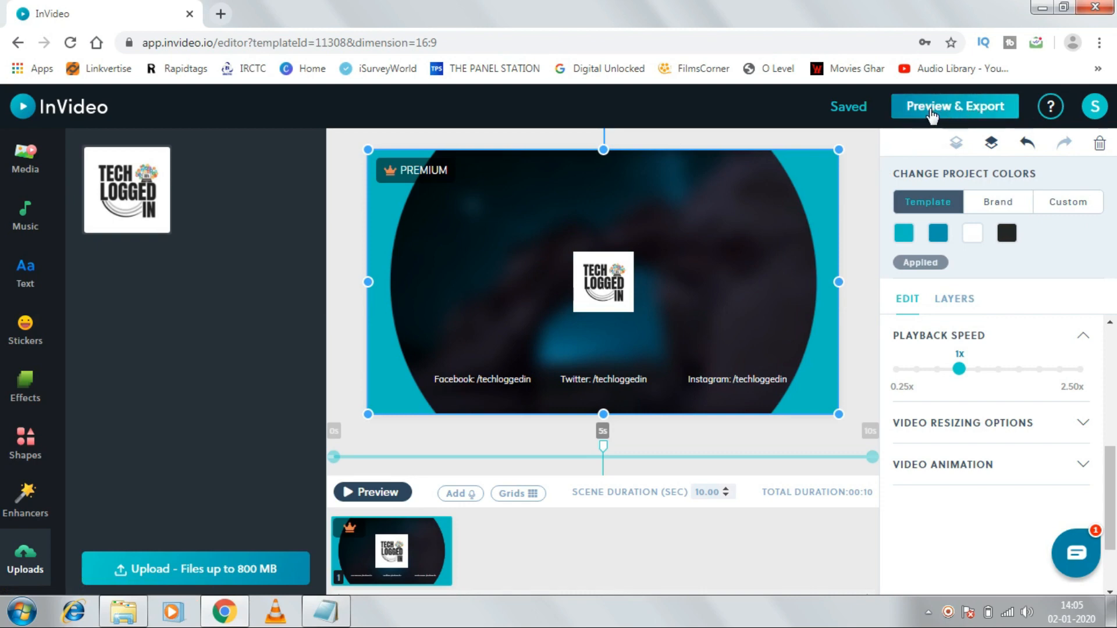
Export the intro video from the full preview and dismiss the Facebook Community notice on the videos page.
click(966, 112)
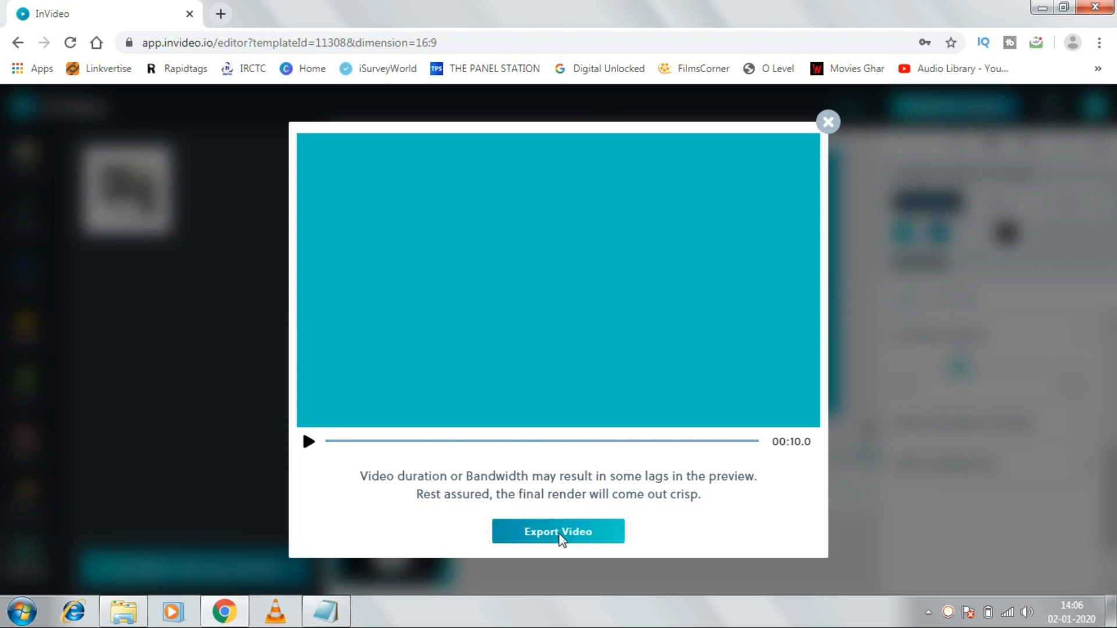
click(558, 533)
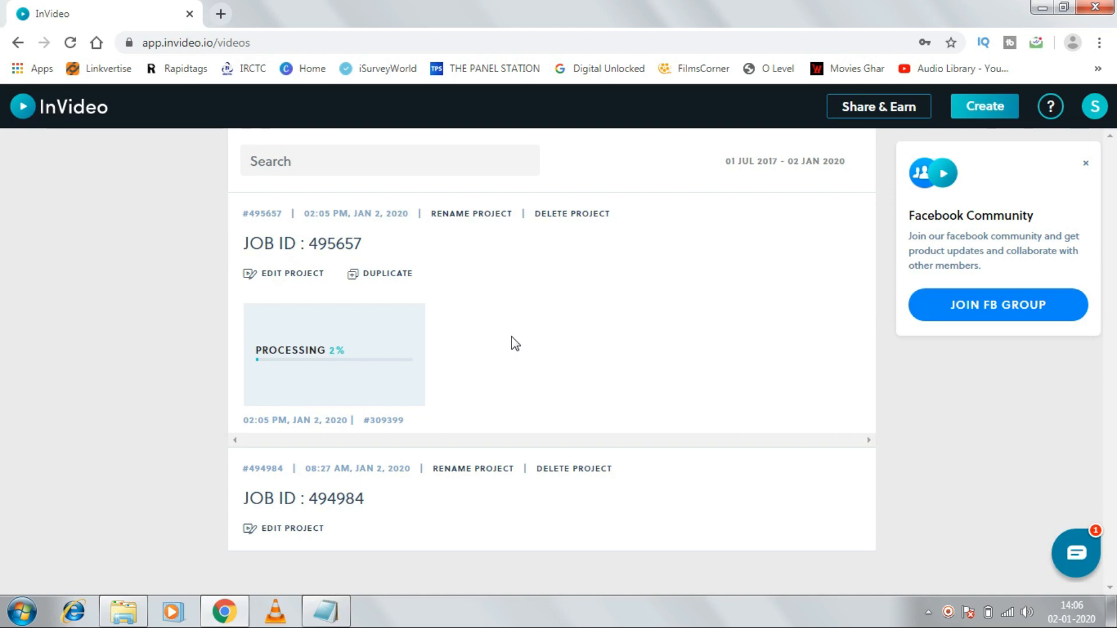
click(1085, 166)
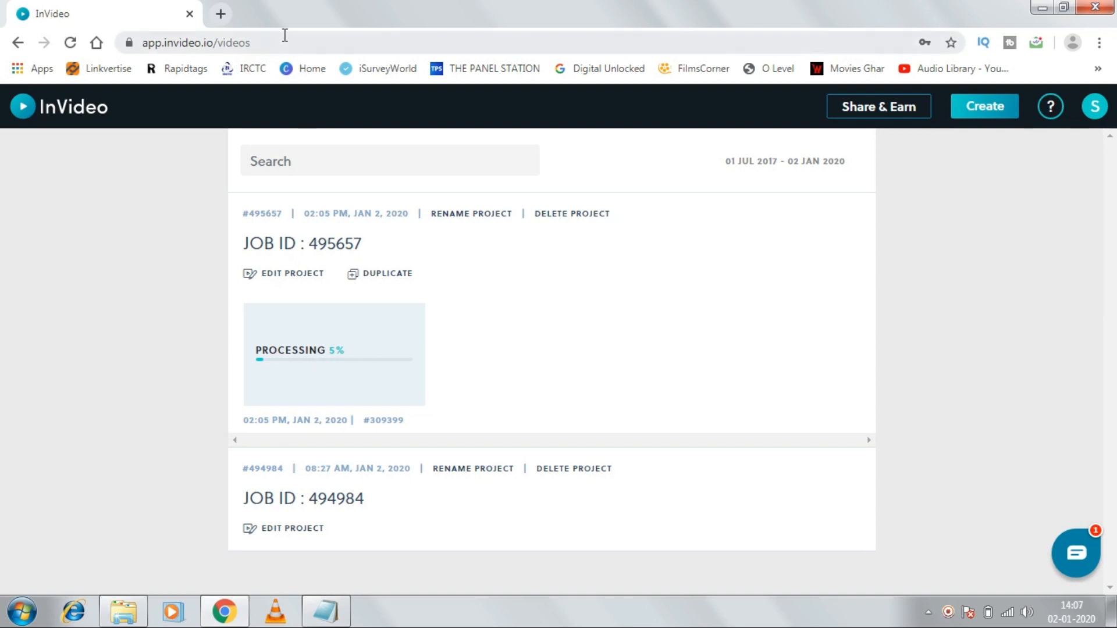
Open InVideo's pricing page in a new tab and compare the Professional and Business plans' yearly prices, discounts and features.
click(220, 14)
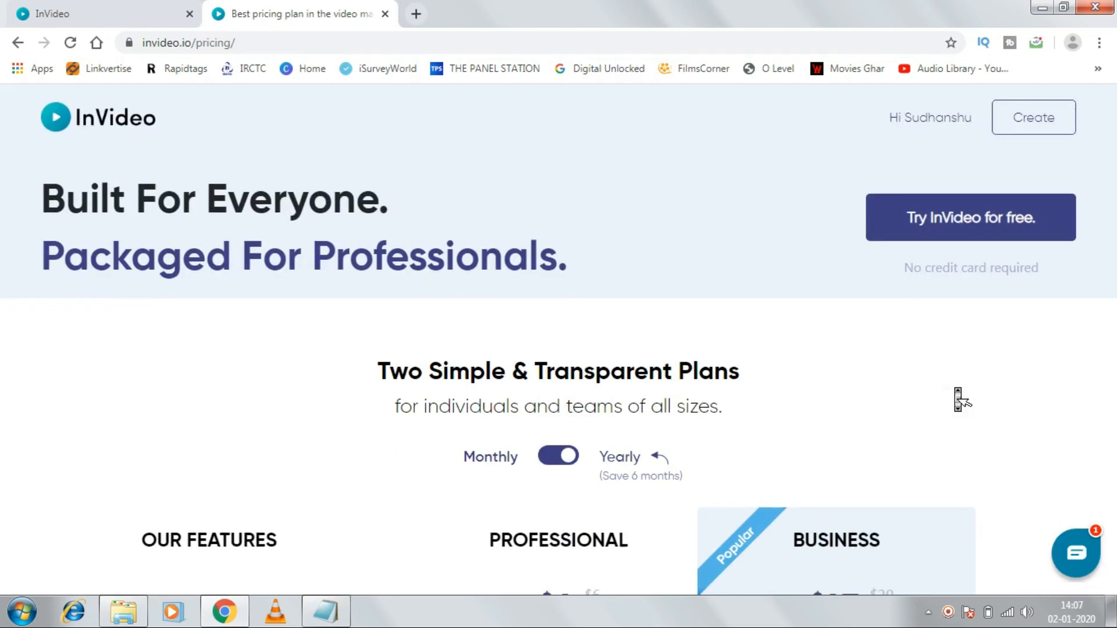
scroll(960, 398, down, 5)
scroll(958, 396, up, 1)
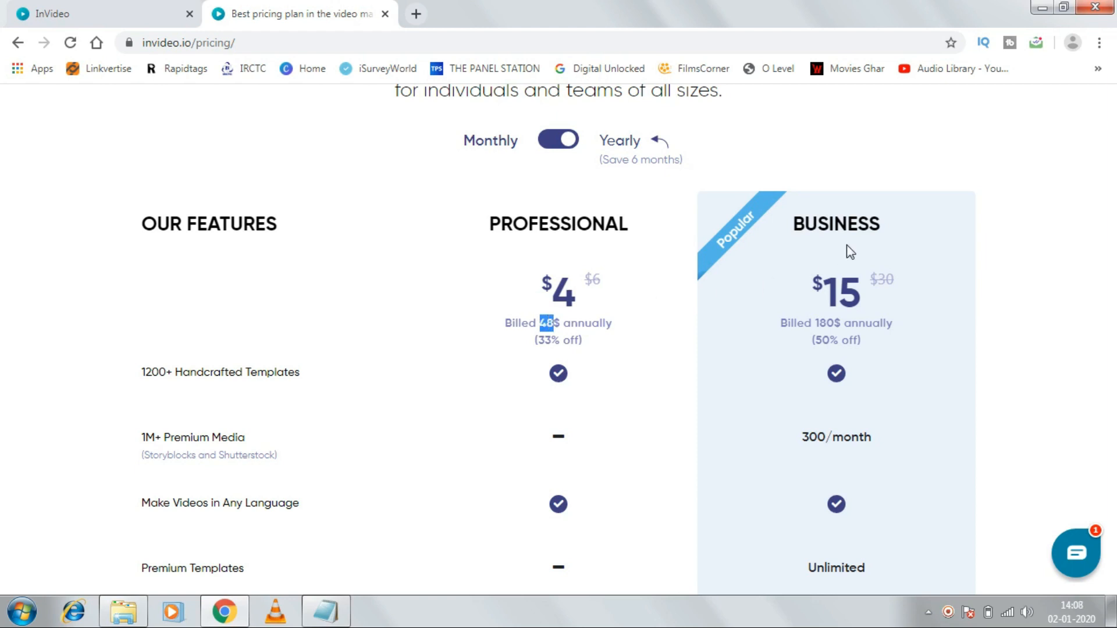
drag(830, 300, 902, 282)
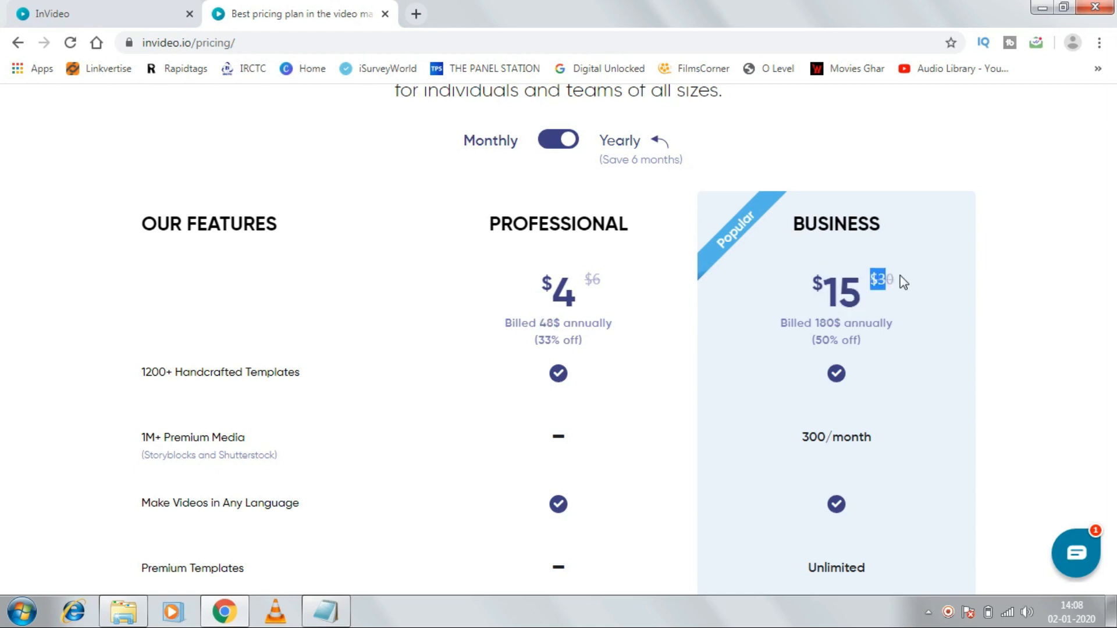
click(822, 343)
drag(822, 343, 830, 345)
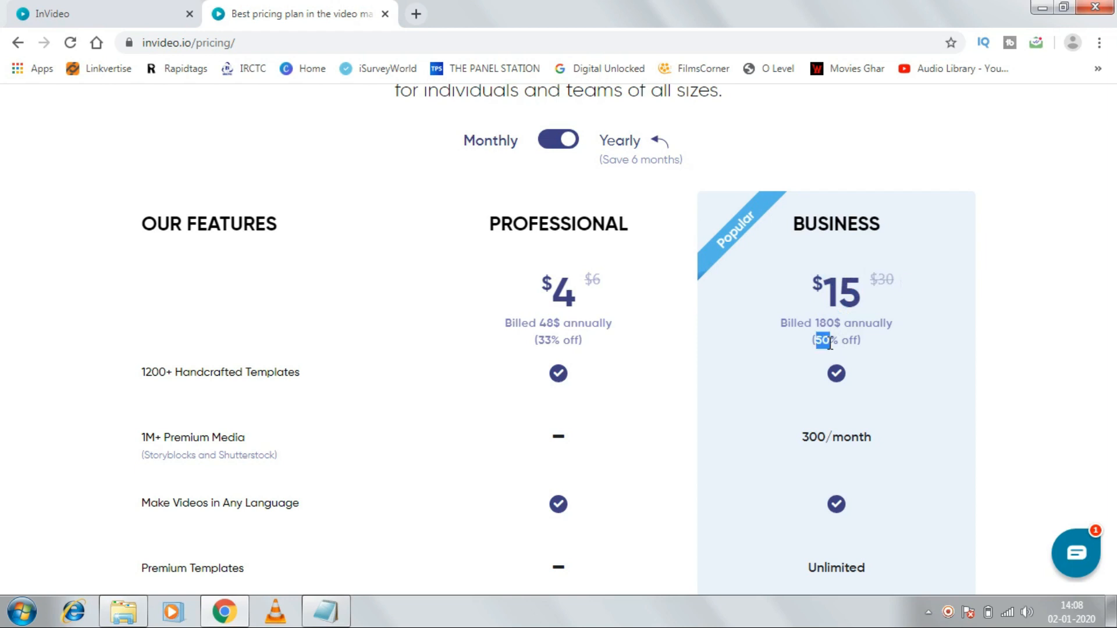
drag(826, 283, 855, 286)
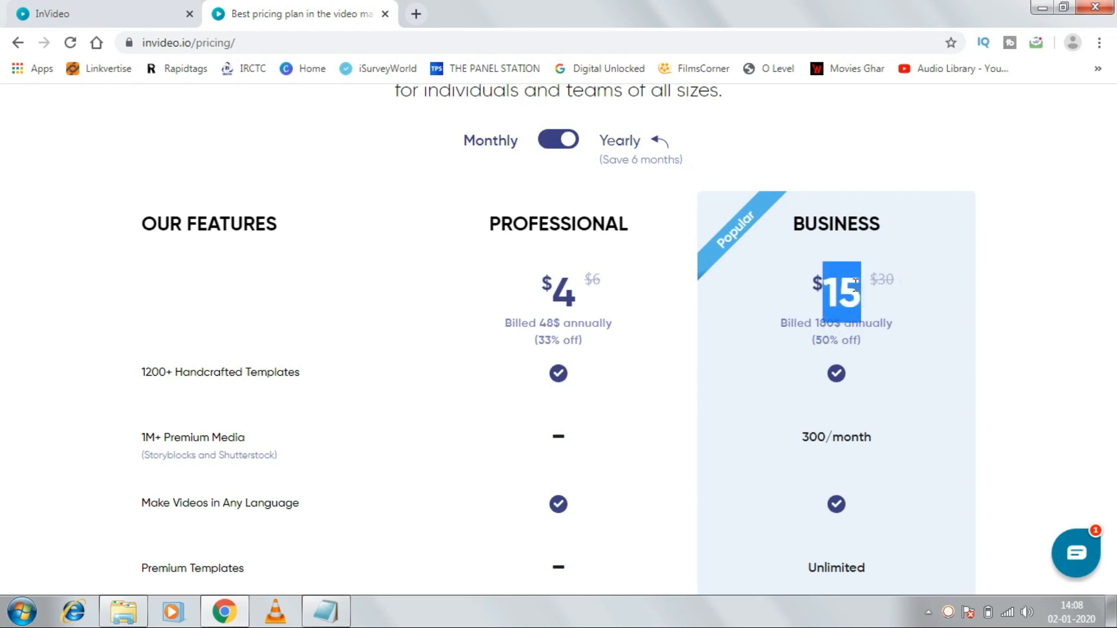
click(846, 326)
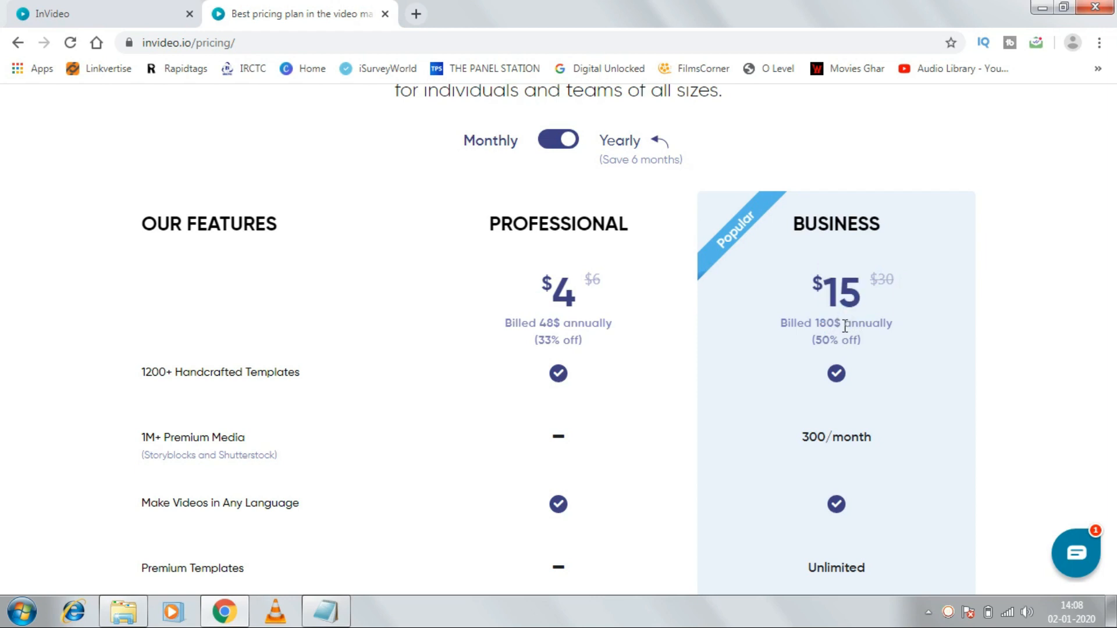
drag(818, 326, 835, 324)
click(880, 342)
scroll(1015, 284, down, 10)
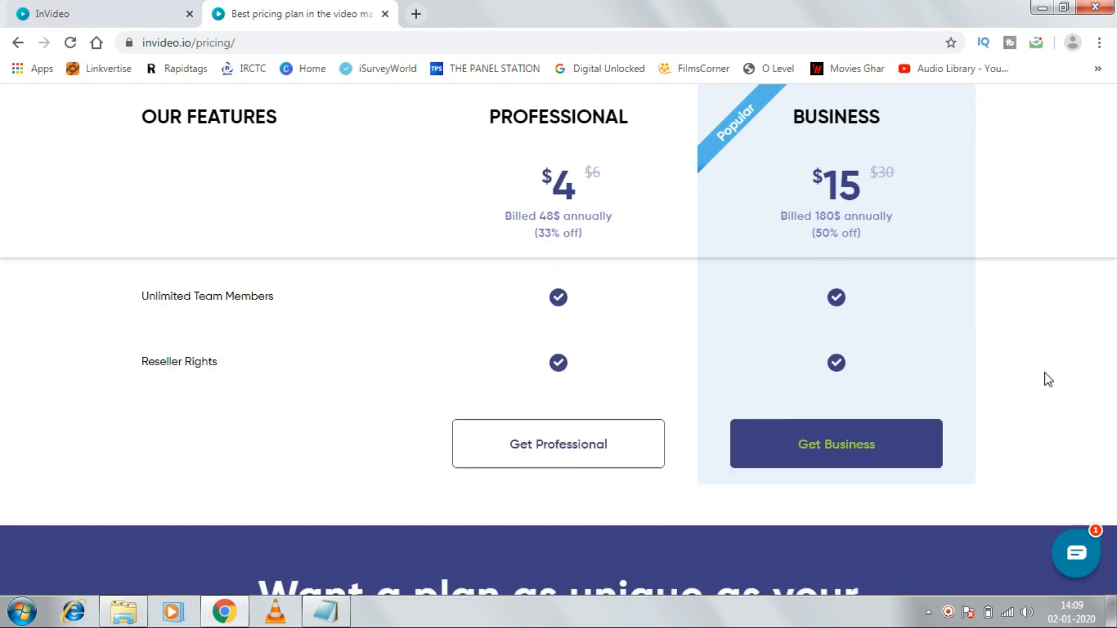
scroll(1045, 378, up, 2)
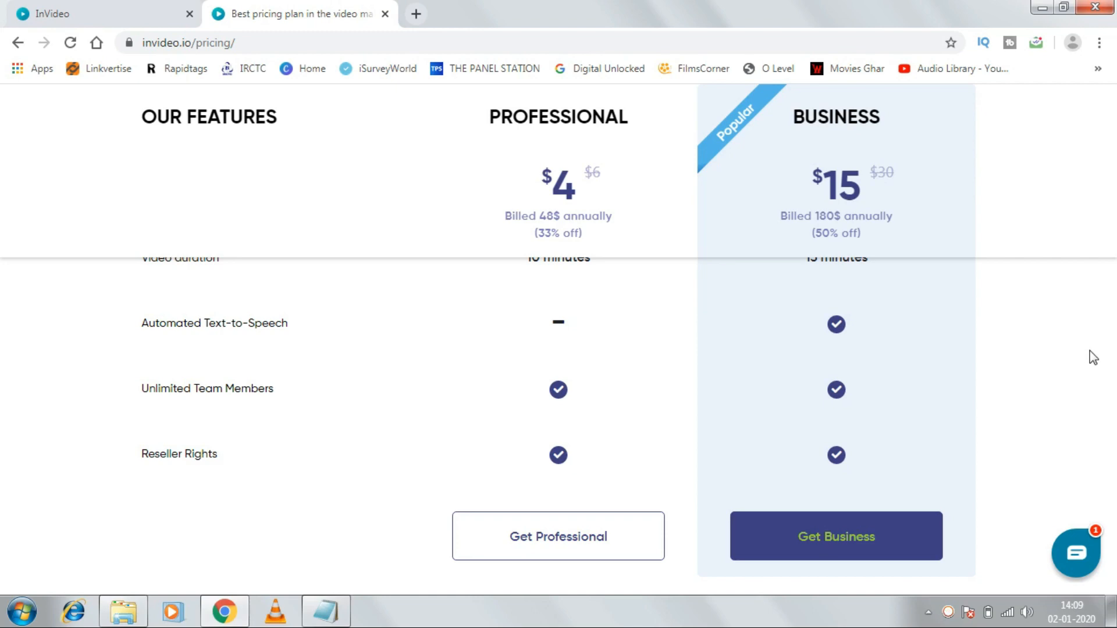
scroll(1041, 297, down, 10)
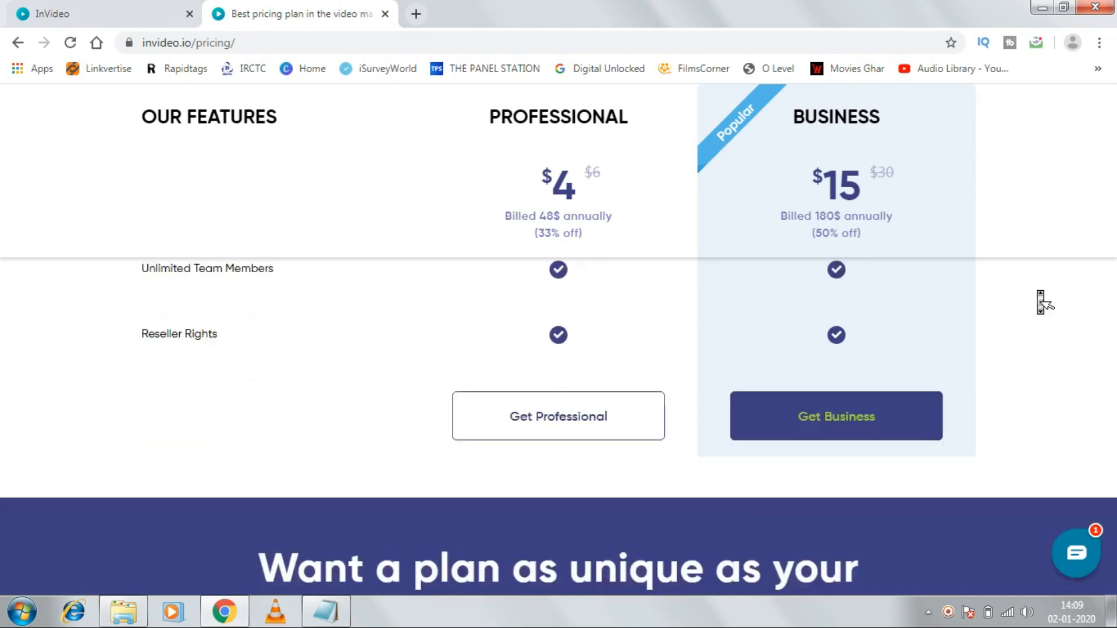
scroll(1042, 301, up, 10)
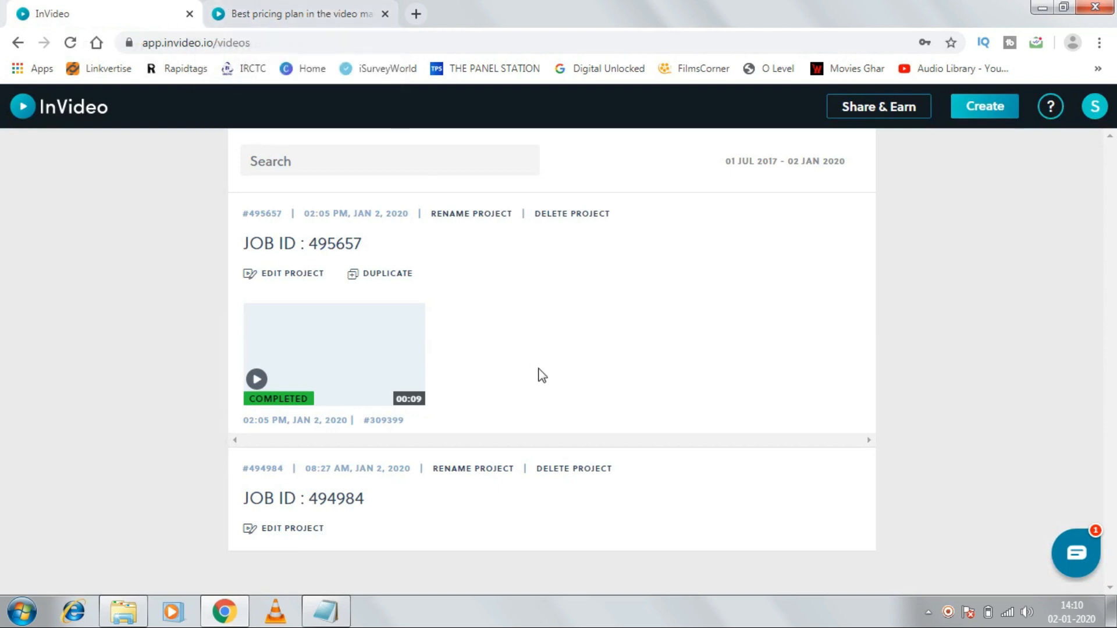
Download the completed intro video, play the MP4 in VLC media player and close the player.
mouse_move(351, 352)
click(407, 321)
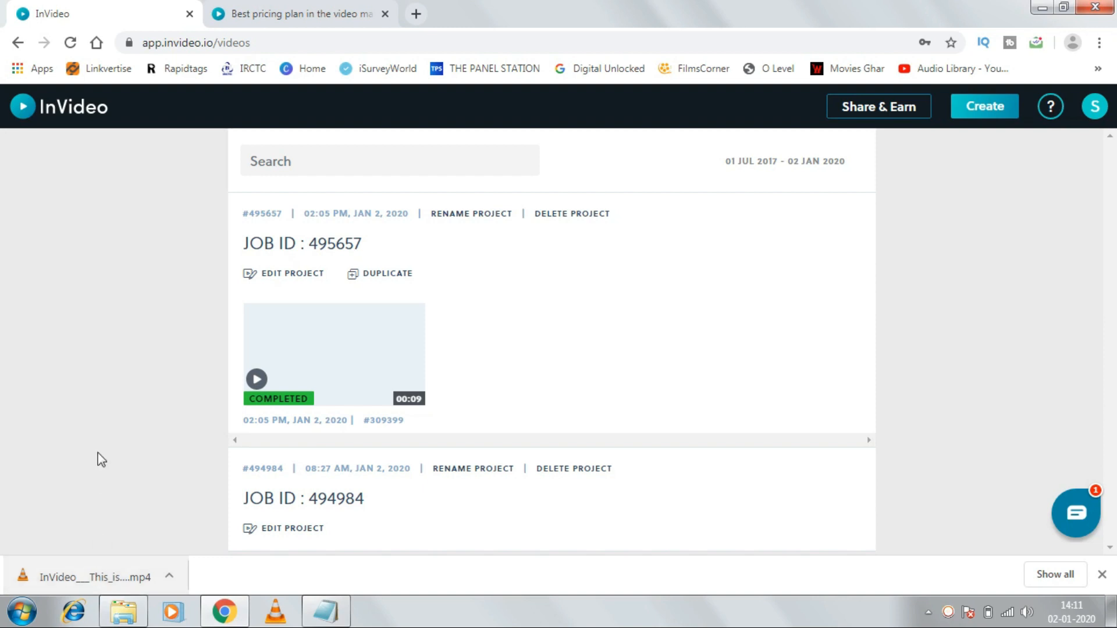
click(122, 574)
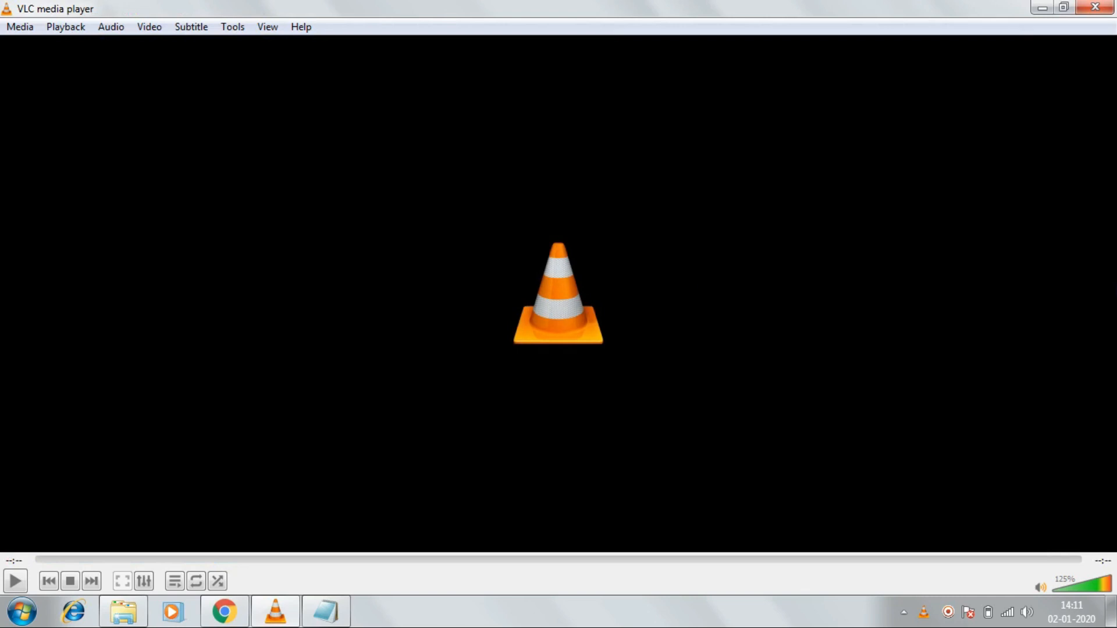
click(1106, 7)
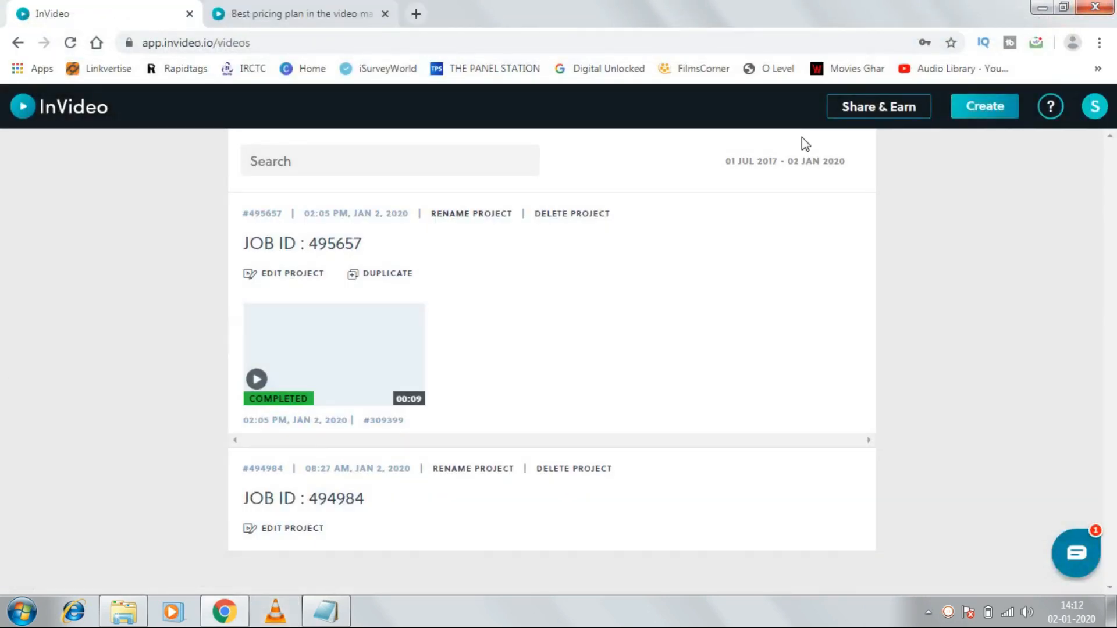